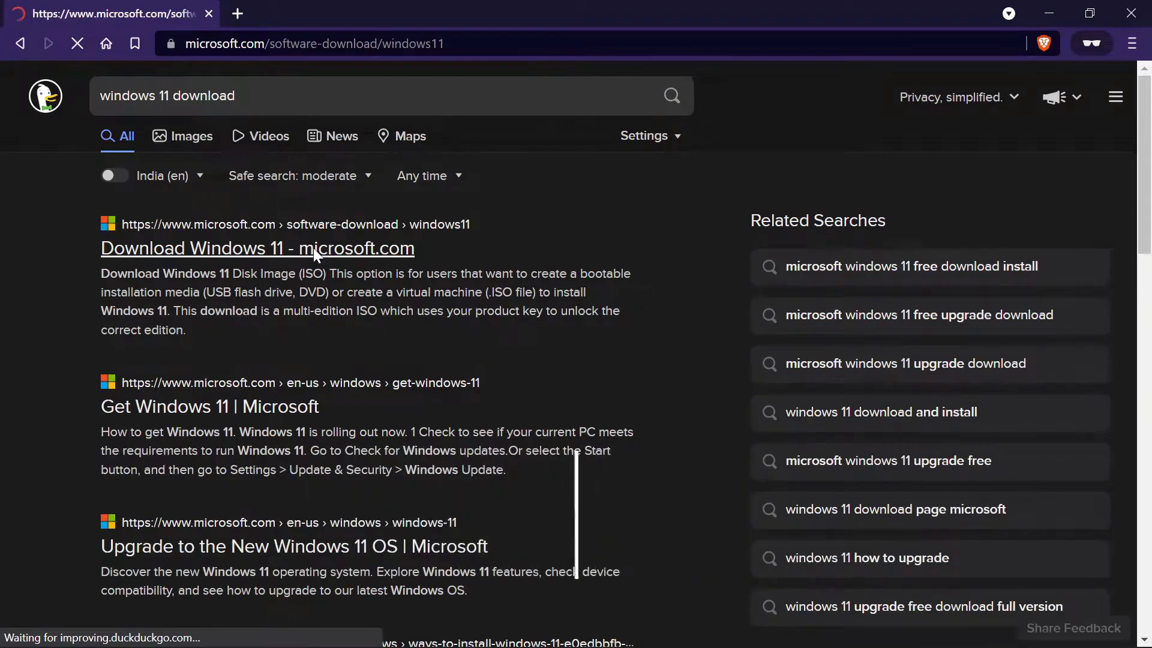
# Review the prerequisites and installation instructions for the Windows 11 Disk Image (ISO) download.
pyautogui.scroll(-2, 313, 247)
pyautogui.scroll(-8, 313, 252)
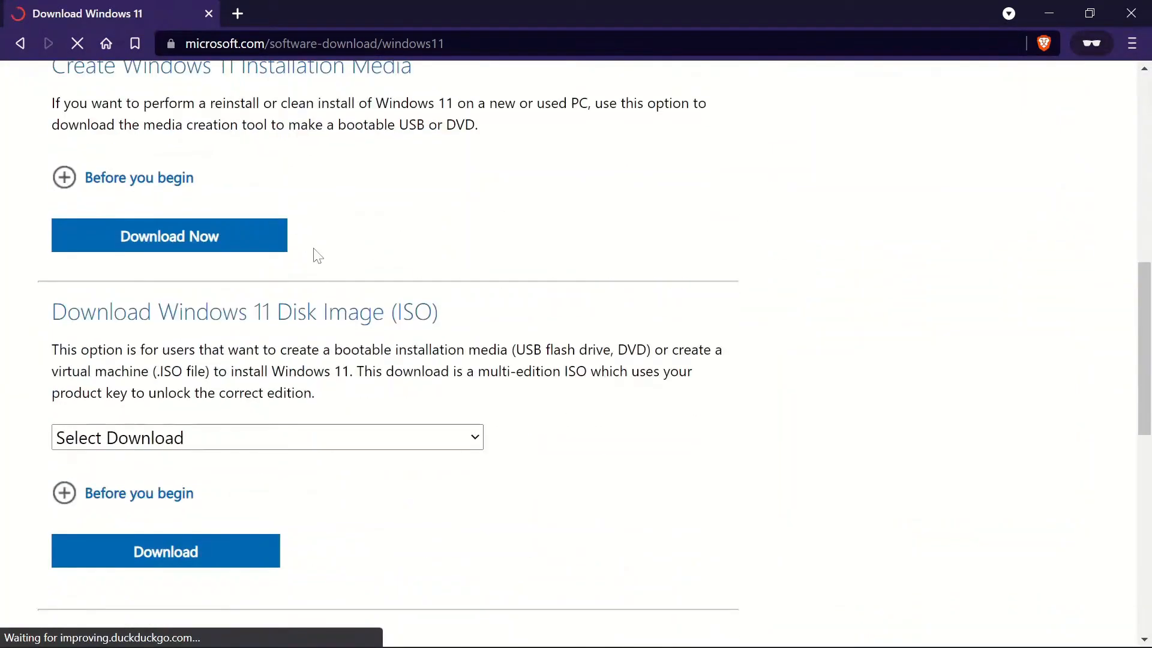
pyautogui.click(111, 493)
pyautogui.scroll(-10, 110, 497)
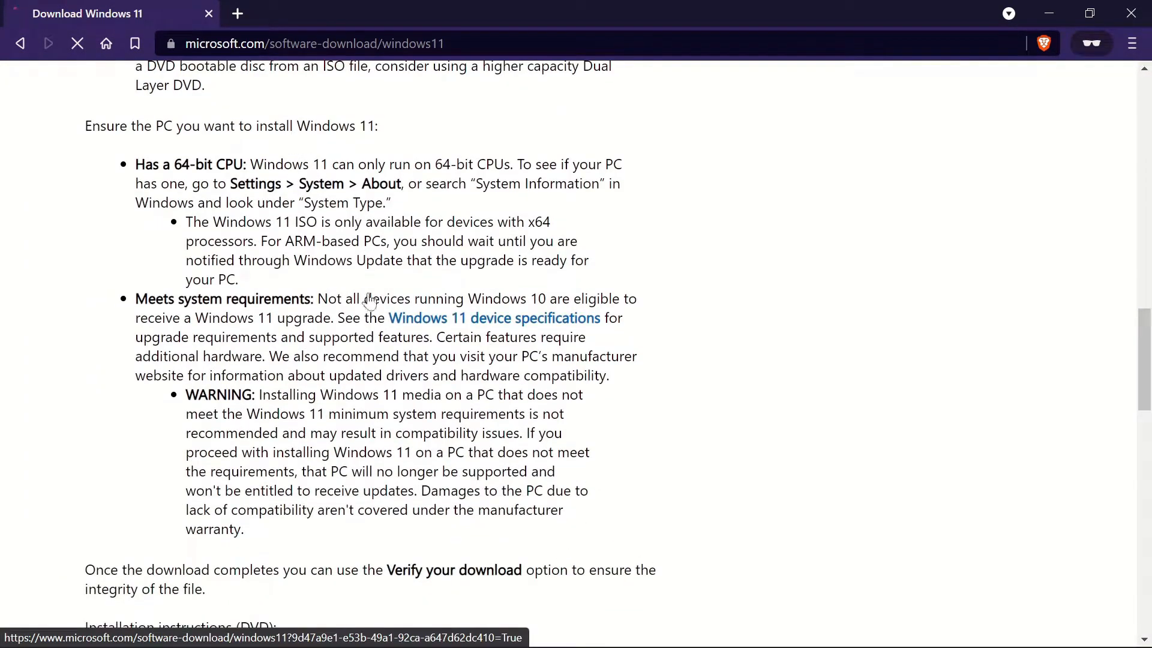
pyautogui.scroll(-11, 445, 386)
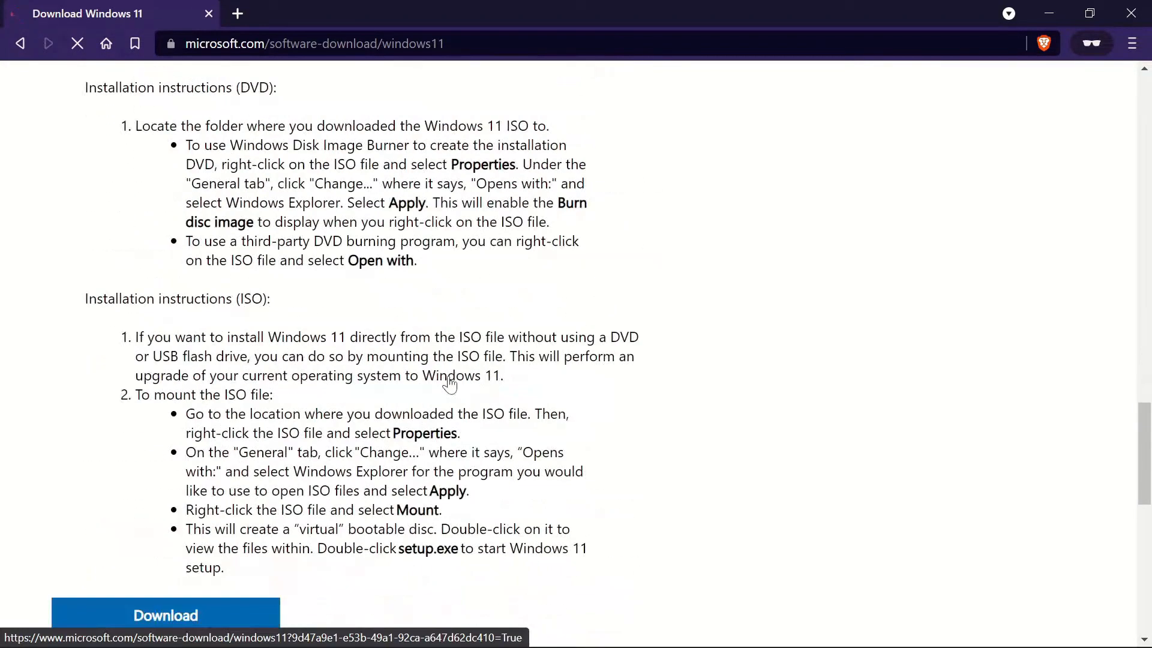
pyautogui.scroll(16, 448, 384)
pyautogui.scroll(3, 449, 384)
pyautogui.scroll(-3, 445, 381)
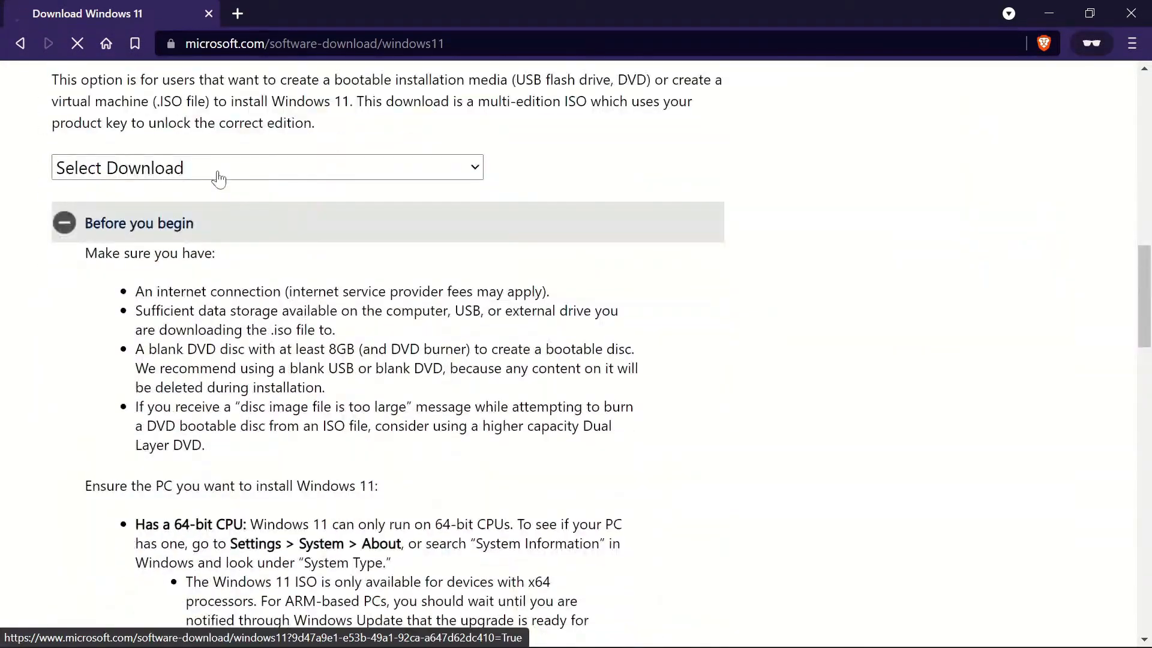
# Choose Windows 11 (multi-edition ISO) as the disk image and request its download.
pyautogui.click(219, 179)
pyautogui.click(219, 216)
pyautogui.click(408, 180)
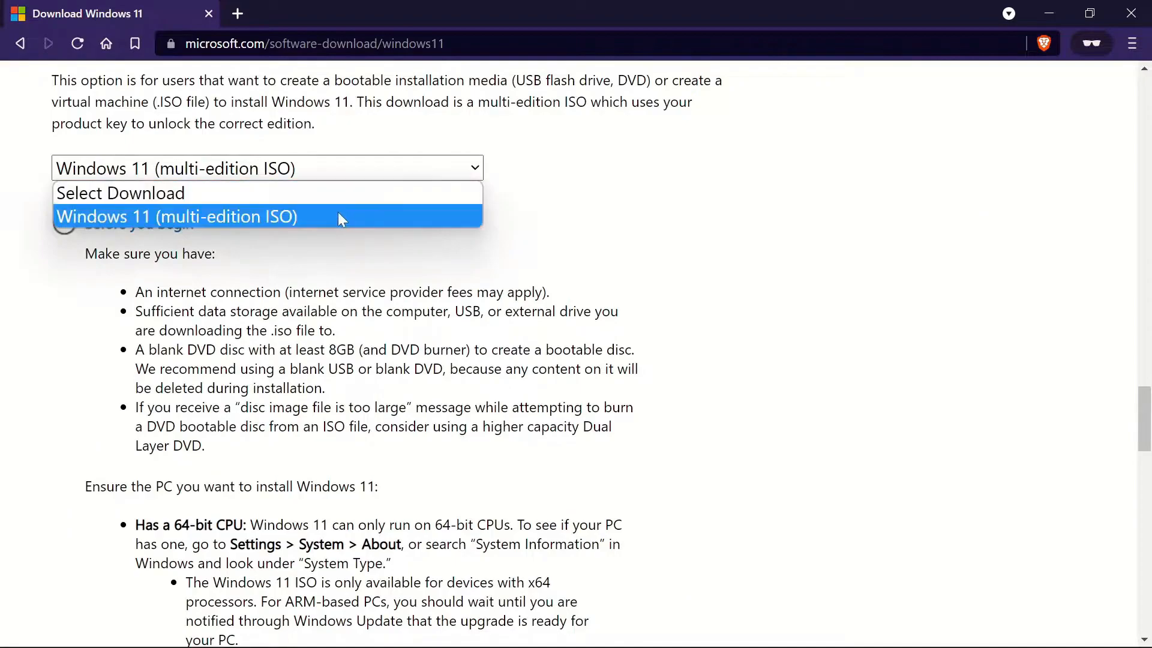
pyautogui.click(337, 216)
pyautogui.scroll(-10, 852, 302)
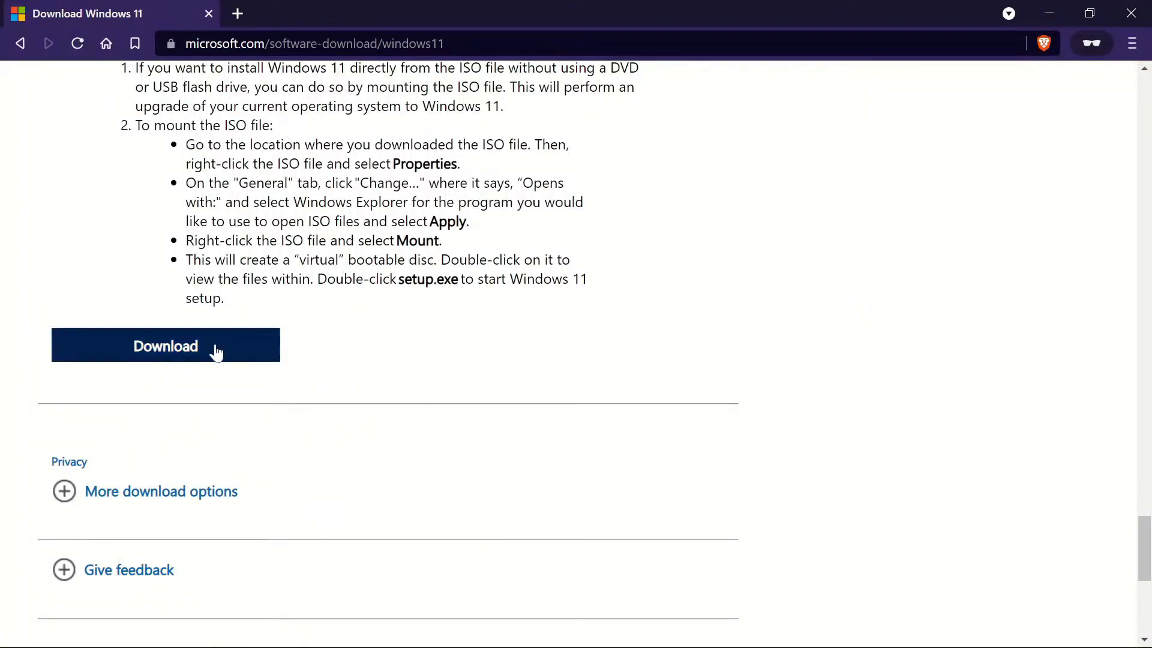
pyautogui.click(216, 352)
# Confirm English as the product language and start the 64-bit Windows 11 ISO download.
pyautogui.scroll(-15, 253, 321)
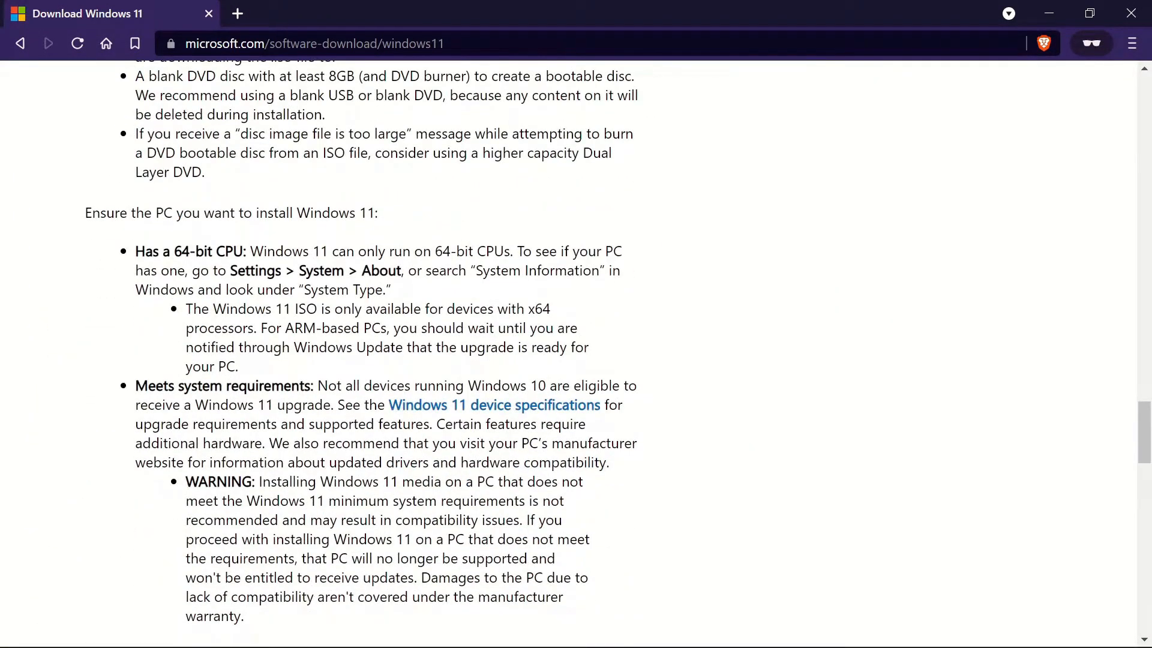
pyautogui.click(225, 423)
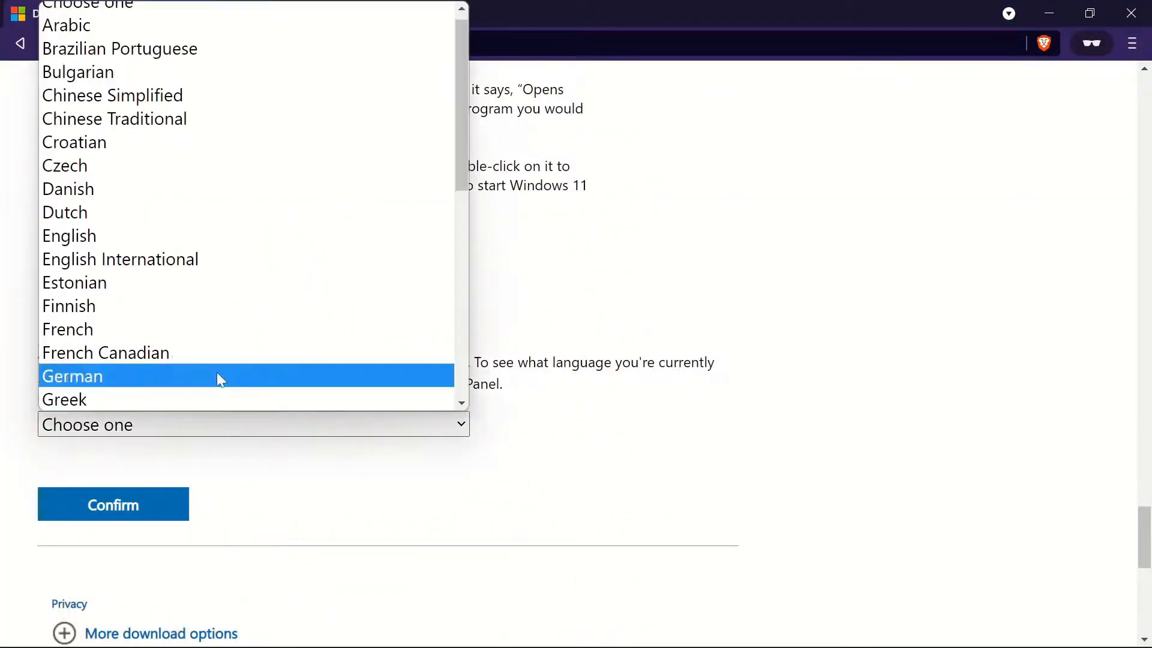
pyautogui.click(160, 234)
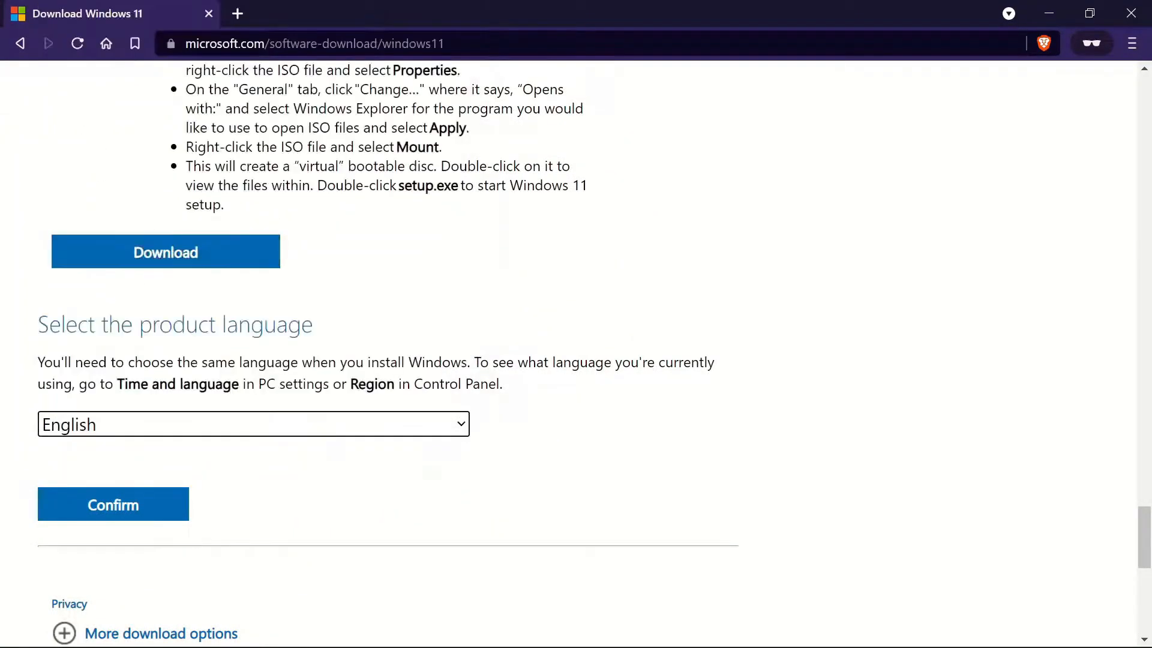
pyautogui.click(189, 505)
pyautogui.scroll(-3, 201, 474)
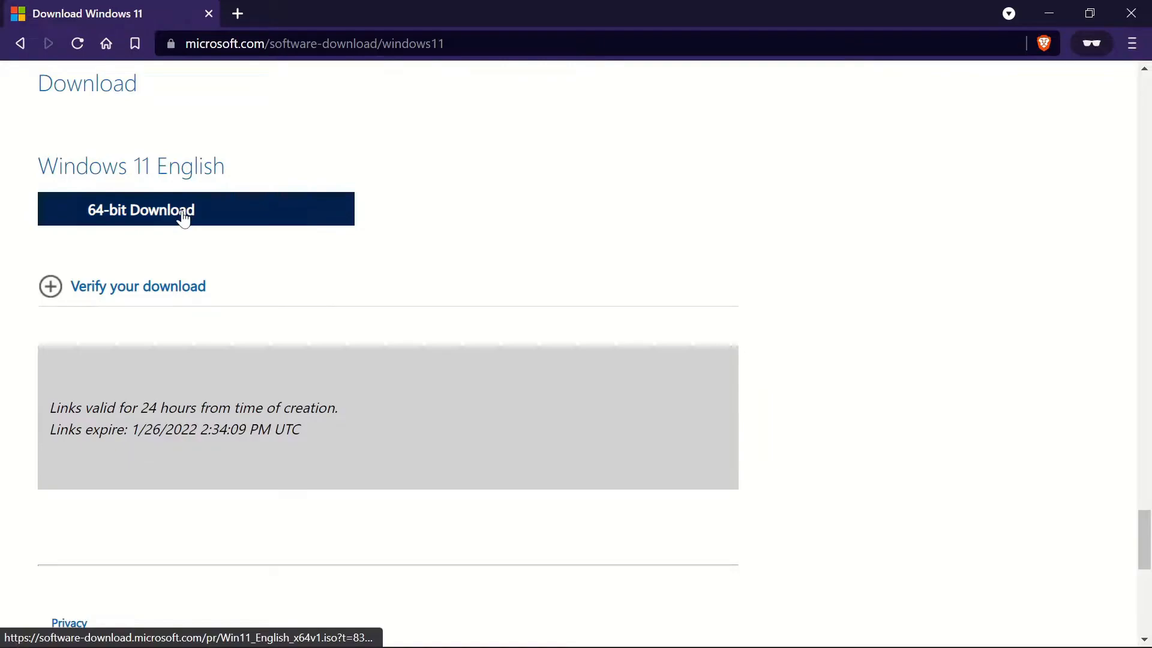
pyautogui.click(206, 219)
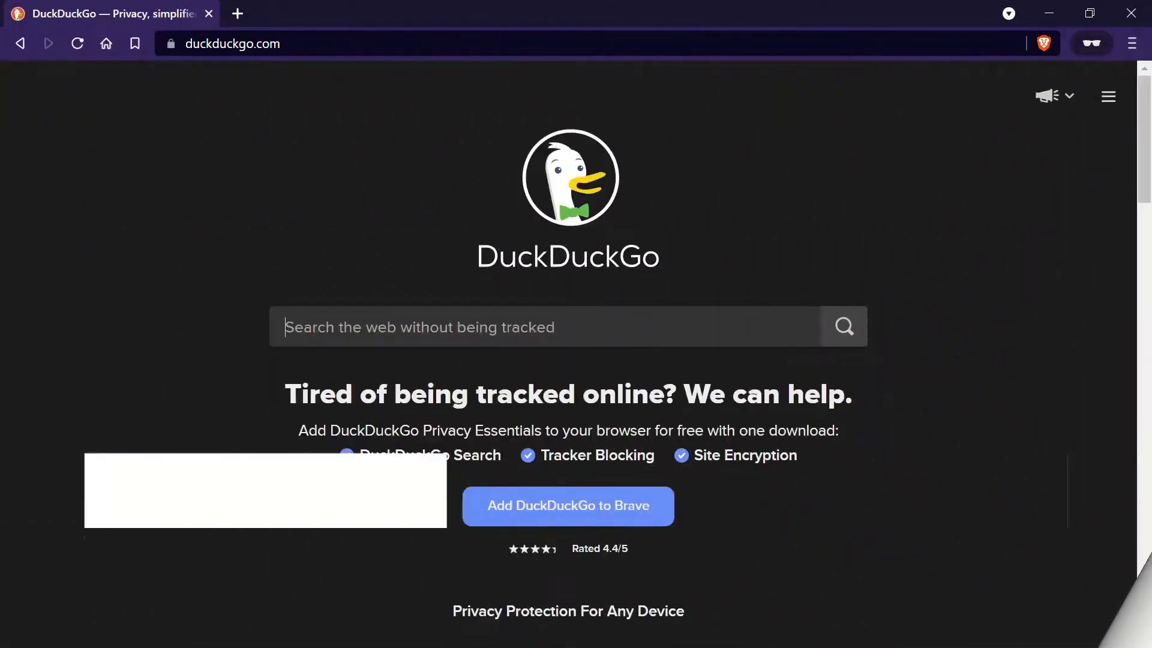
# Search the web for "vmware workstation pro" and open VMware's Workstation Pro evaluation download page.
pyautogui.write('vmware worksta')
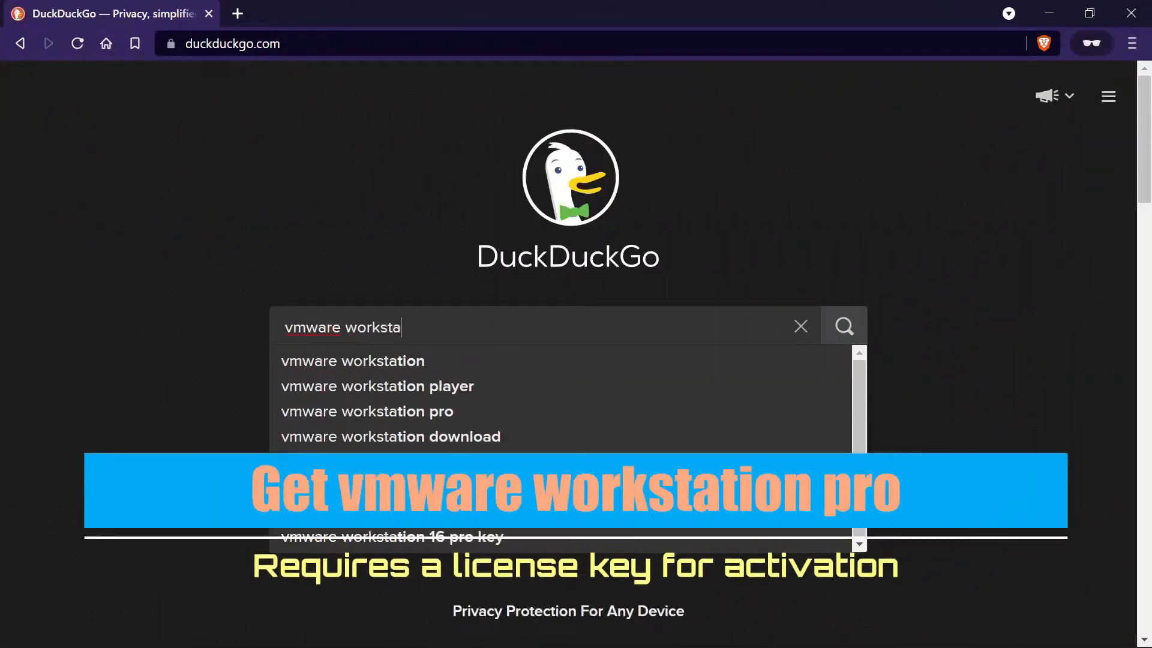
pyautogui.write('tion')
pyautogui.press('Down')
pyautogui.press('Down')
pyautogui.press('Down')
pyautogui.press('Return')
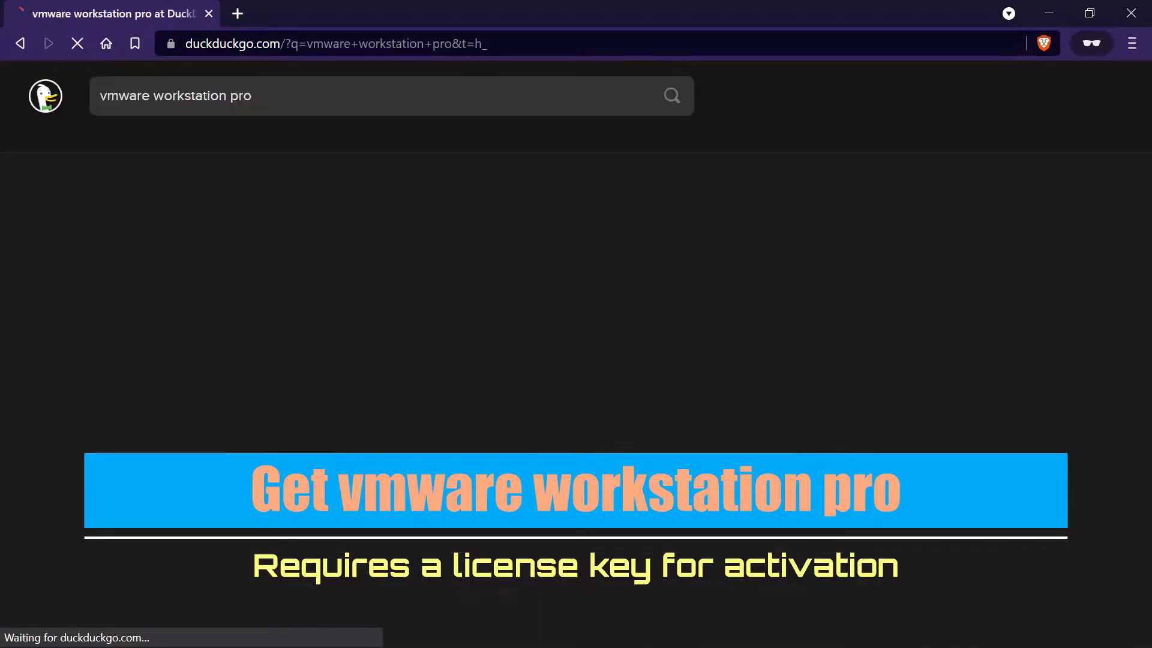
pyautogui.click(169, 380)
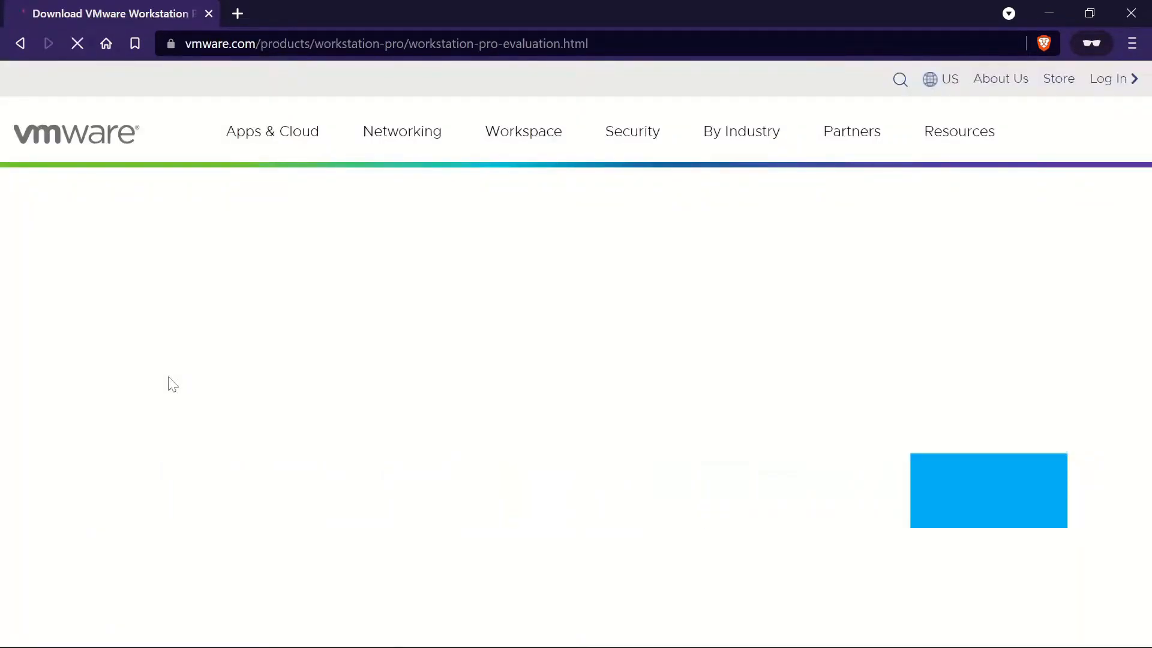
pyautogui.scroll(-10, 203, 396)
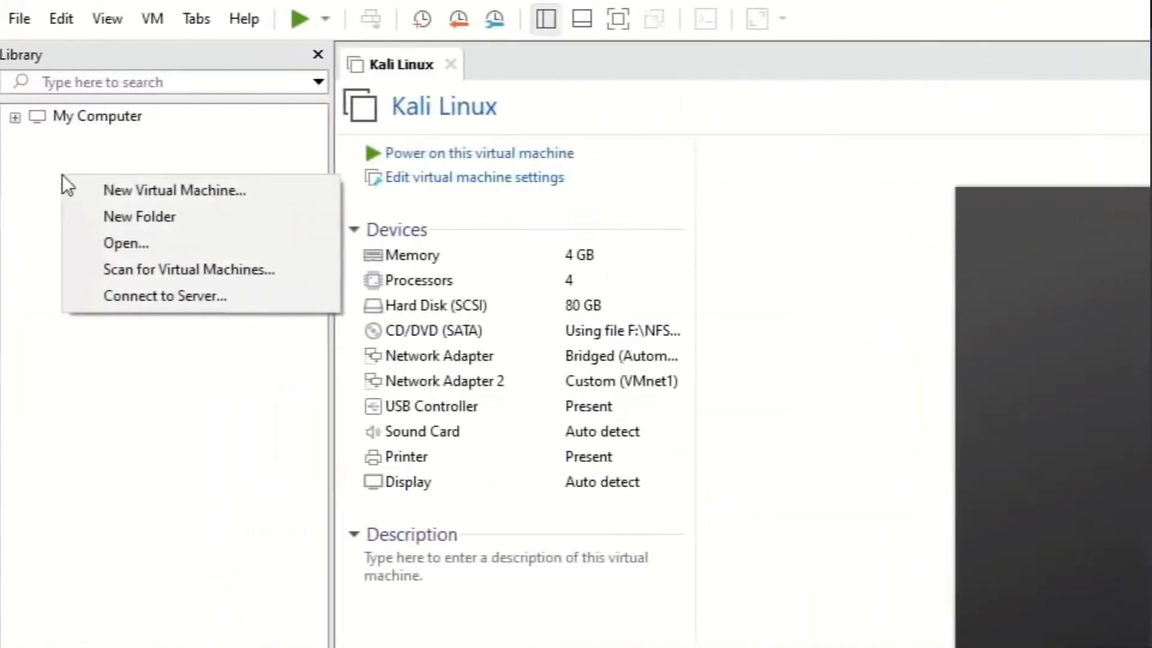
# Start a new virtual machine in VMware Workstation with the Typical configuration and the option to install the operating system later.
pyautogui.click(57, 165)
pyautogui.rightClick(128, 227)
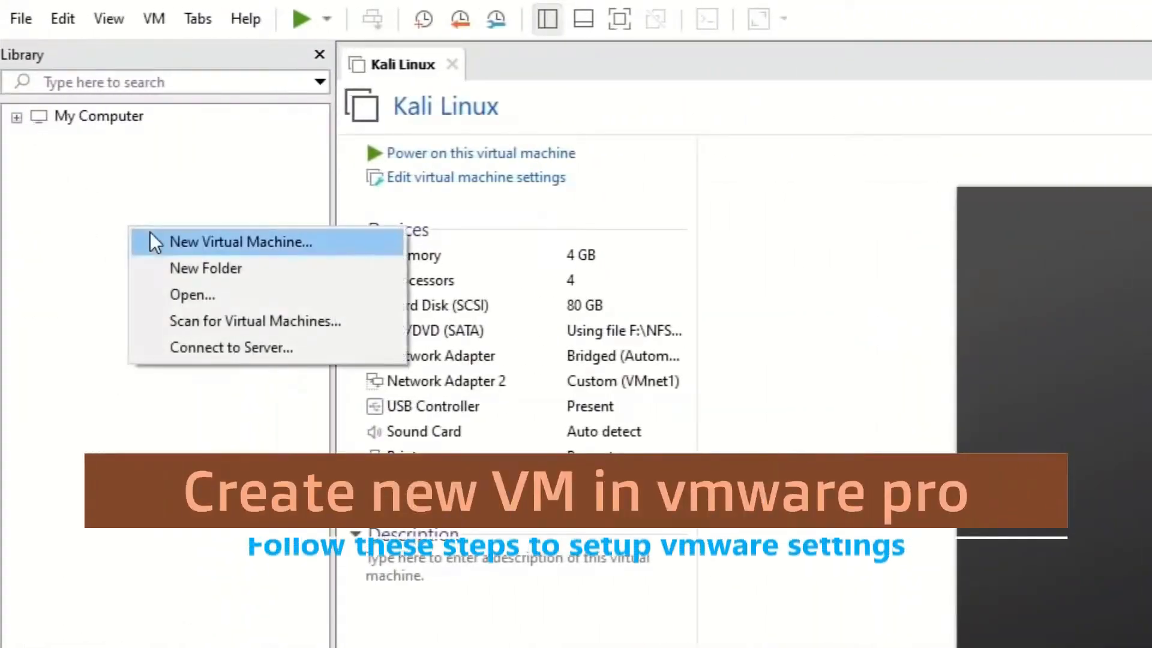
pyautogui.click(151, 240)
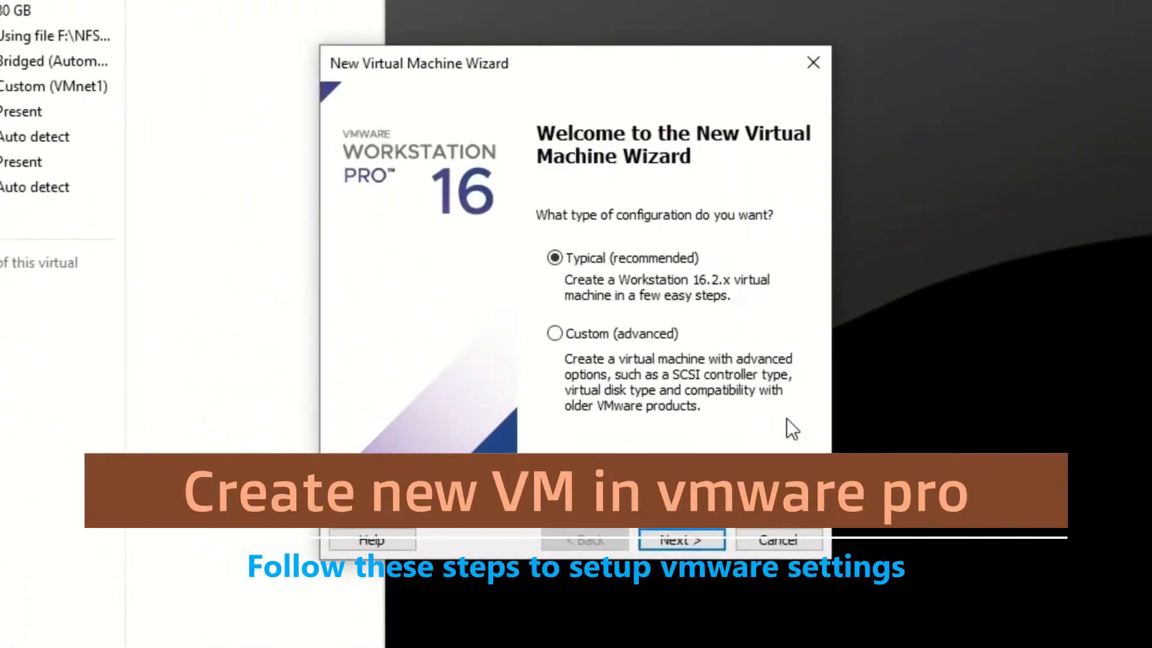
pyautogui.click(682, 540)
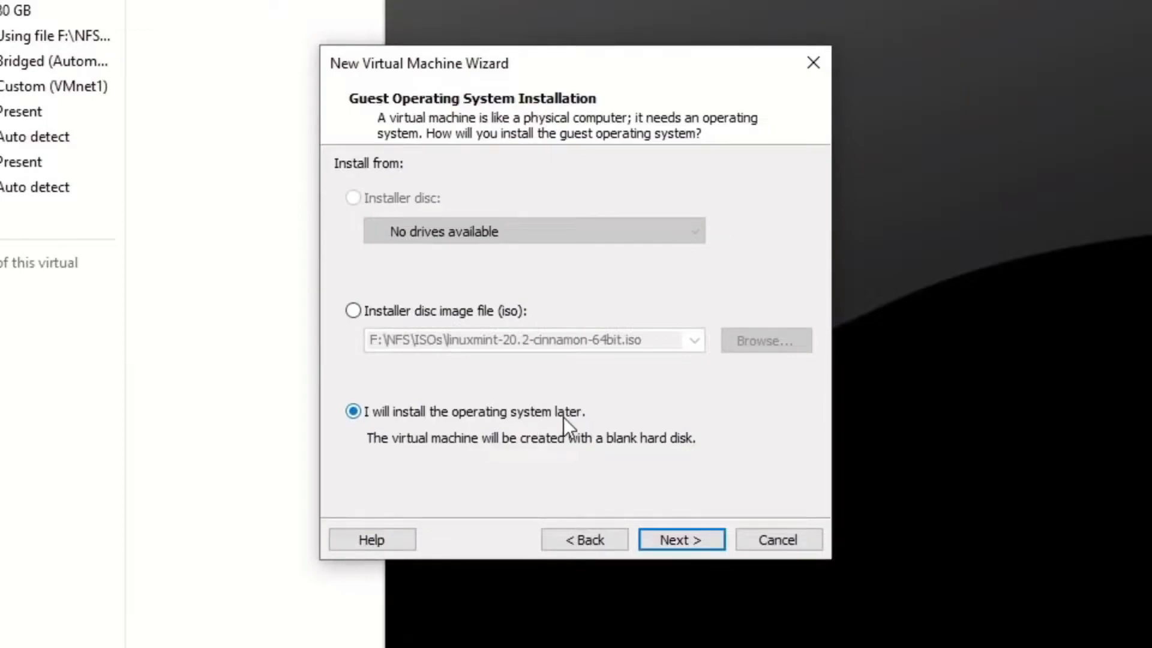
pyautogui.click(684, 536)
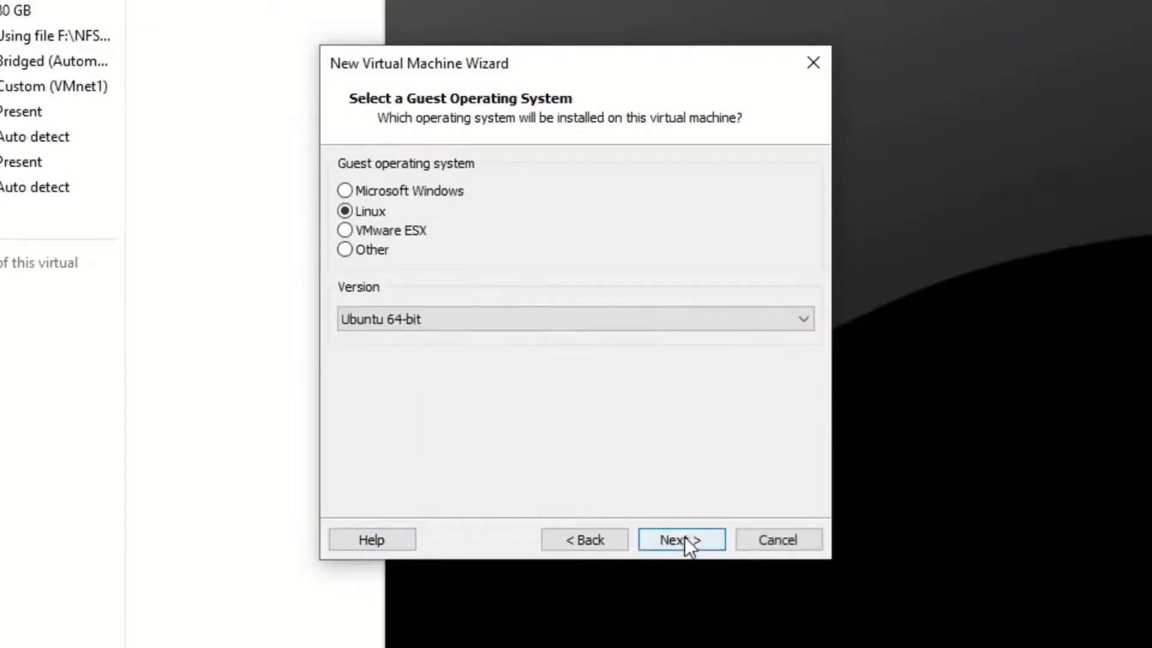
# Set the guest operating system to Microsoft Windows, version Windows 10 and later x64.
pyautogui.click(377, 191)
pyautogui.click(444, 324)
pyautogui.click(509, 327)
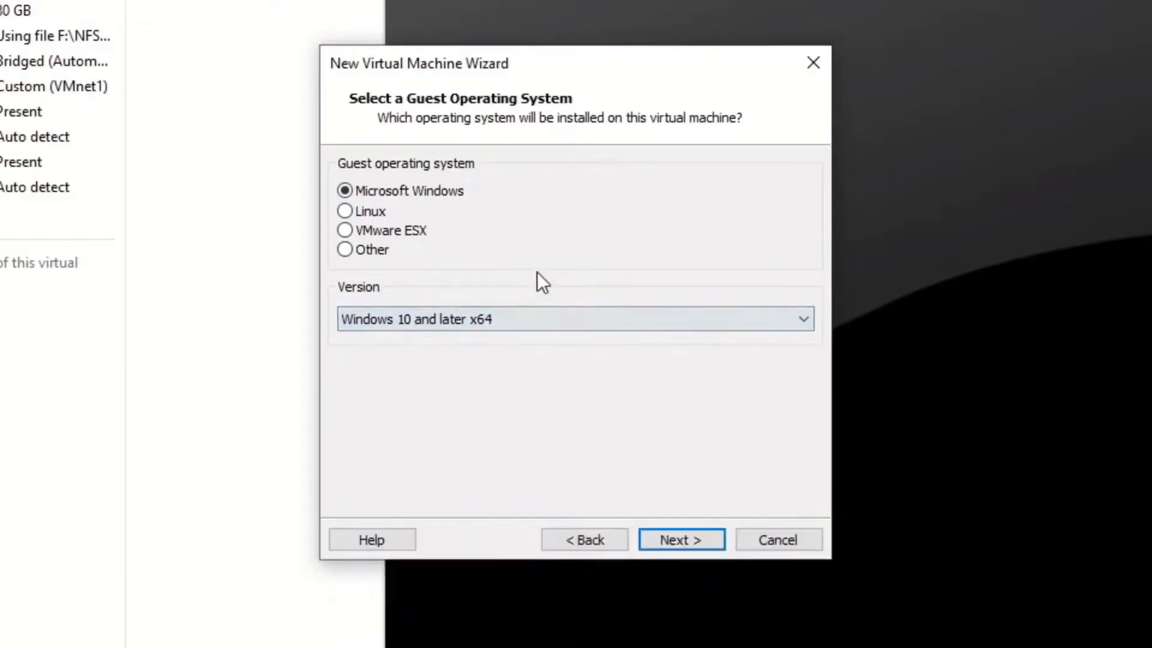
pyautogui.click(690, 534)
# Name the virtual machine Windows11VM and accept F:\VMs\Windows11VM as its location.
pyautogui.write('Windows11VM')
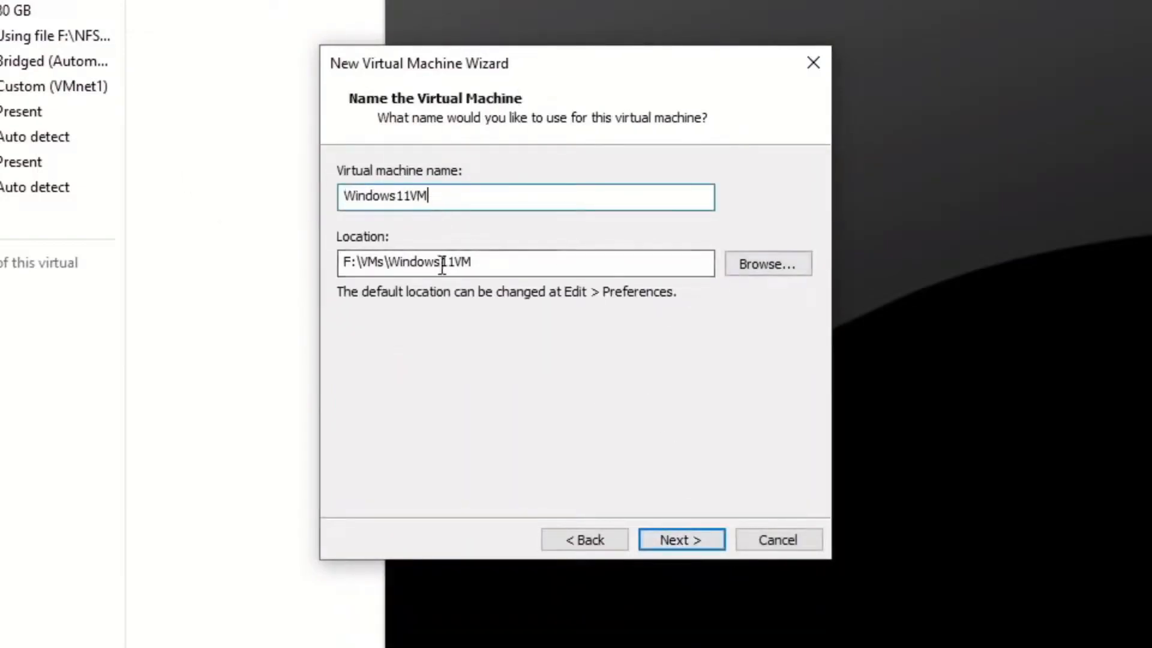
pyautogui.press('Tab')
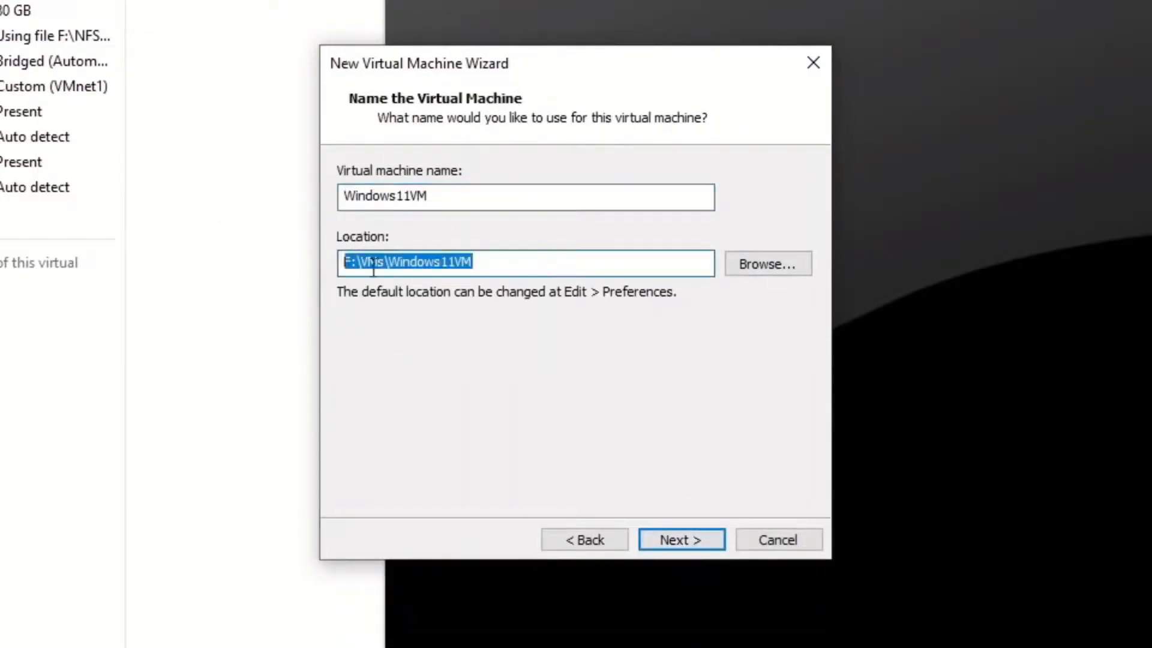
pyautogui.click(527, 254)
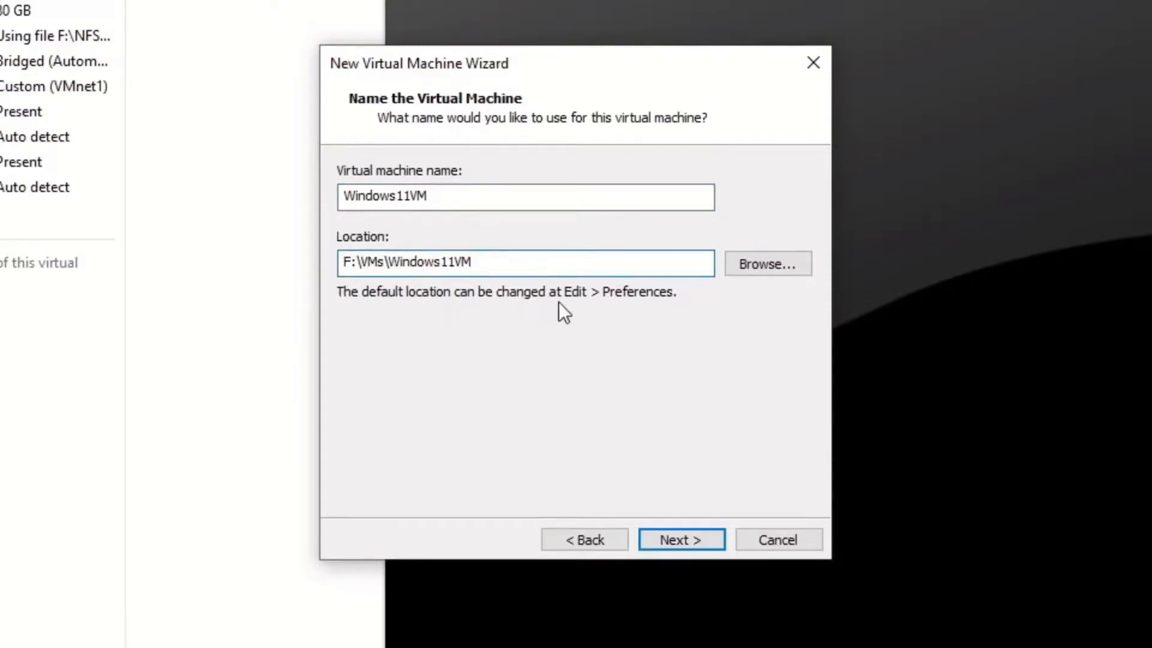
pyautogui.click(684, 539)
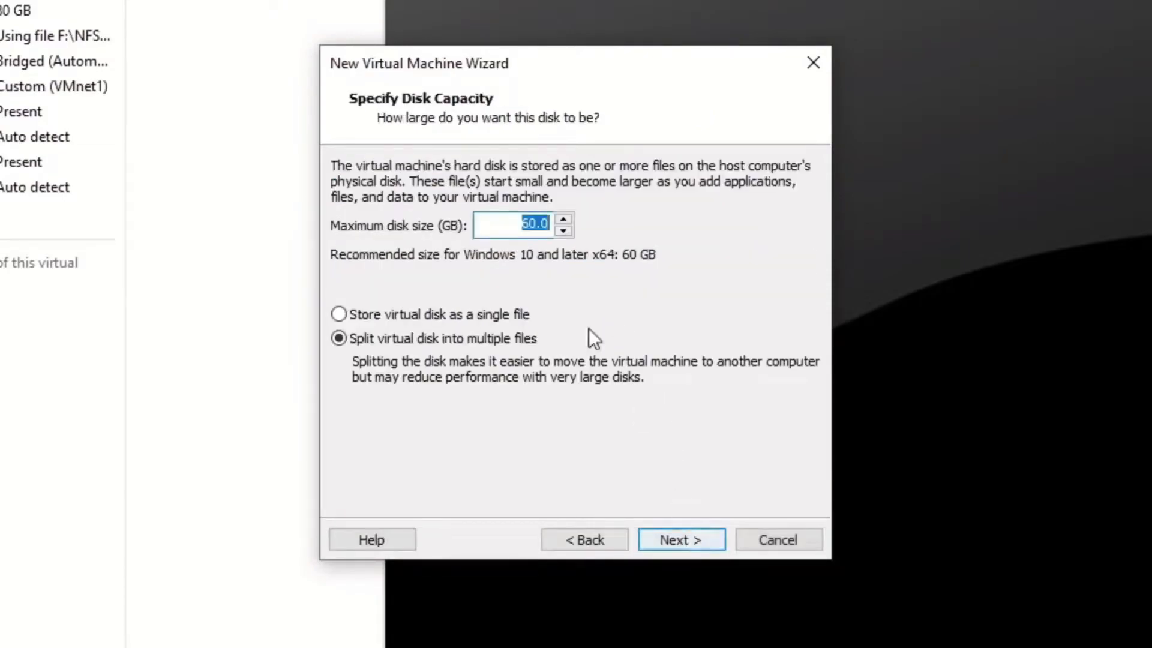
# Set the maximum disk size to 100 GB, split into multiple files, and finish creating the virtual machine.
pyautogui.write('100')
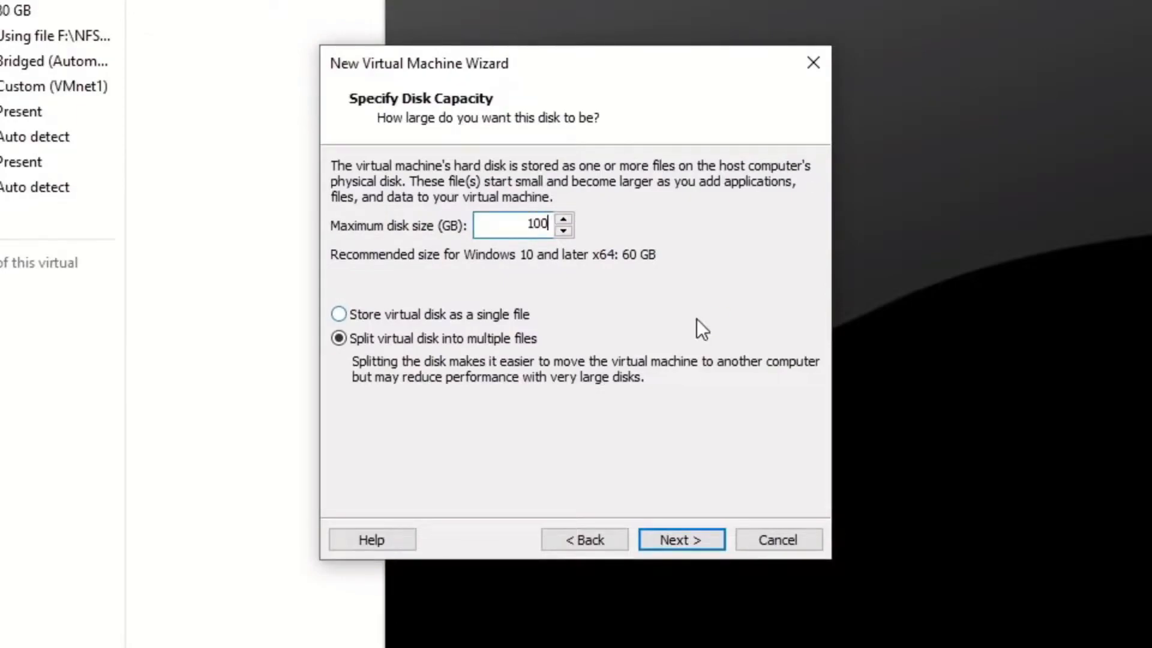
pyautogui.click(687, 542)
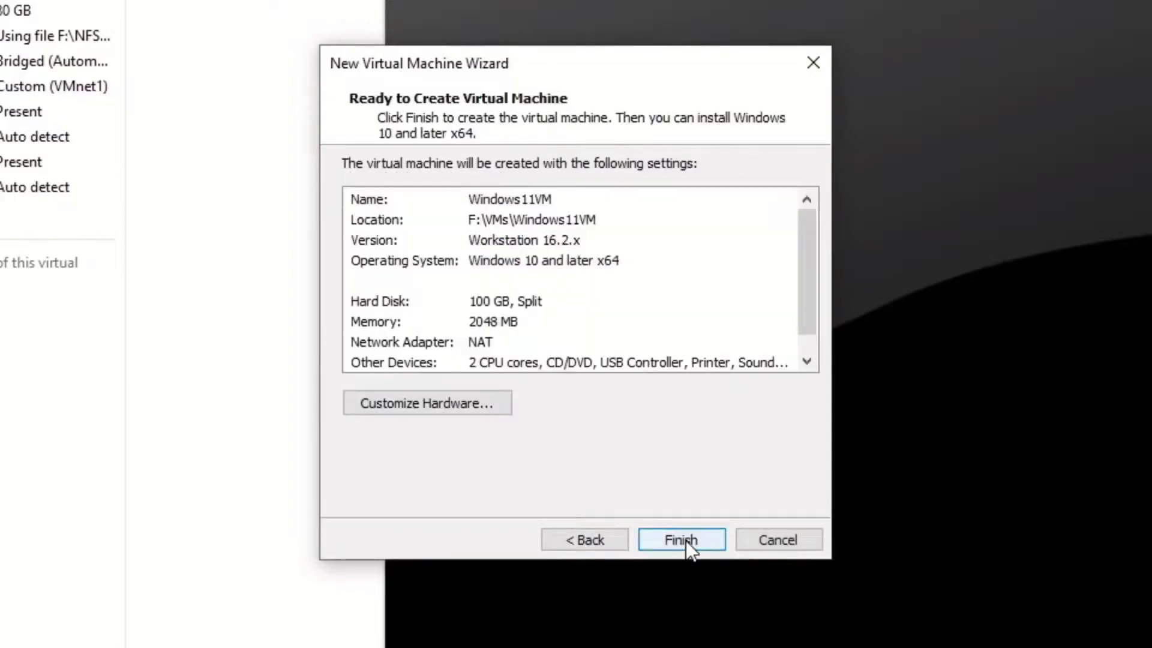
pyautogui.click(683, 539)
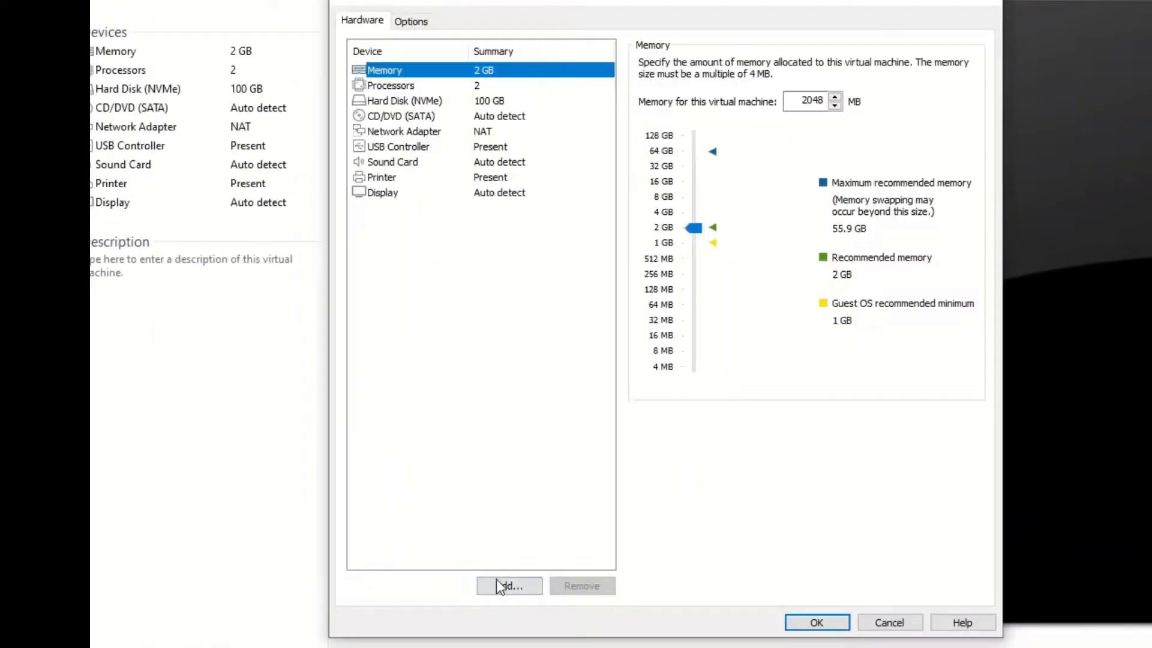
# Check the requirements for adding a Trusted Platform Module to the virtual machine, without adding any hardware.
pyautogui.click(496, 578)
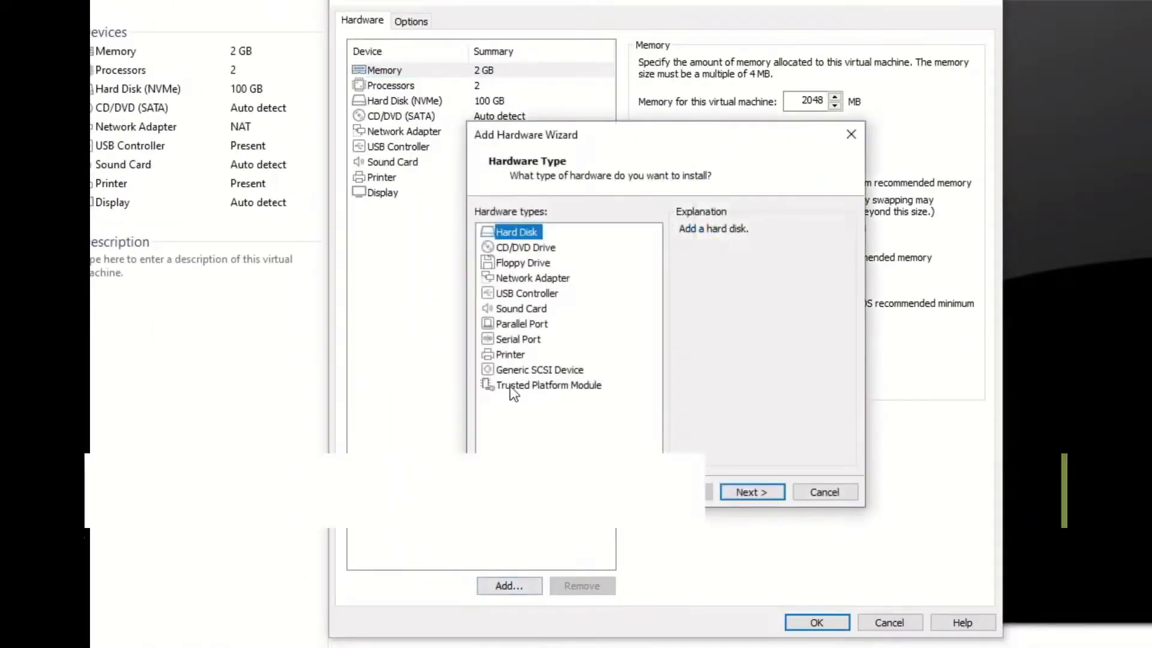
pyautogui.click(528, 385)
pyautogui.click(587, 388)
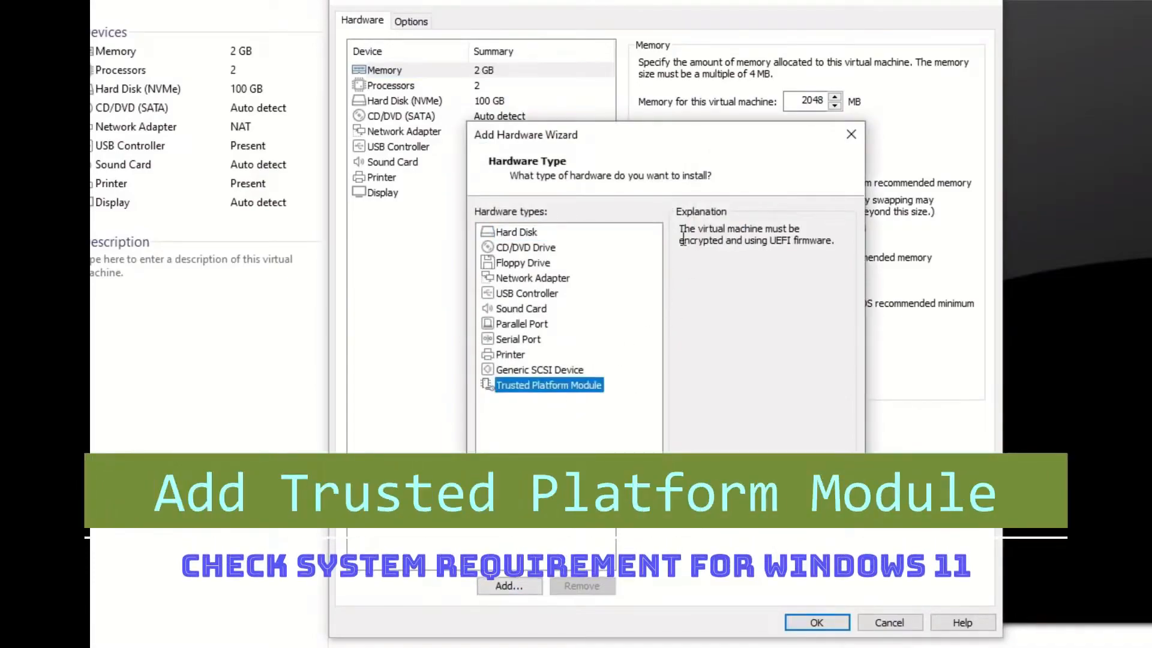
pyautogui.moveTo(680, 229); pyautogui.dragTo(807, 238)
pyautogui.click(757, 243)
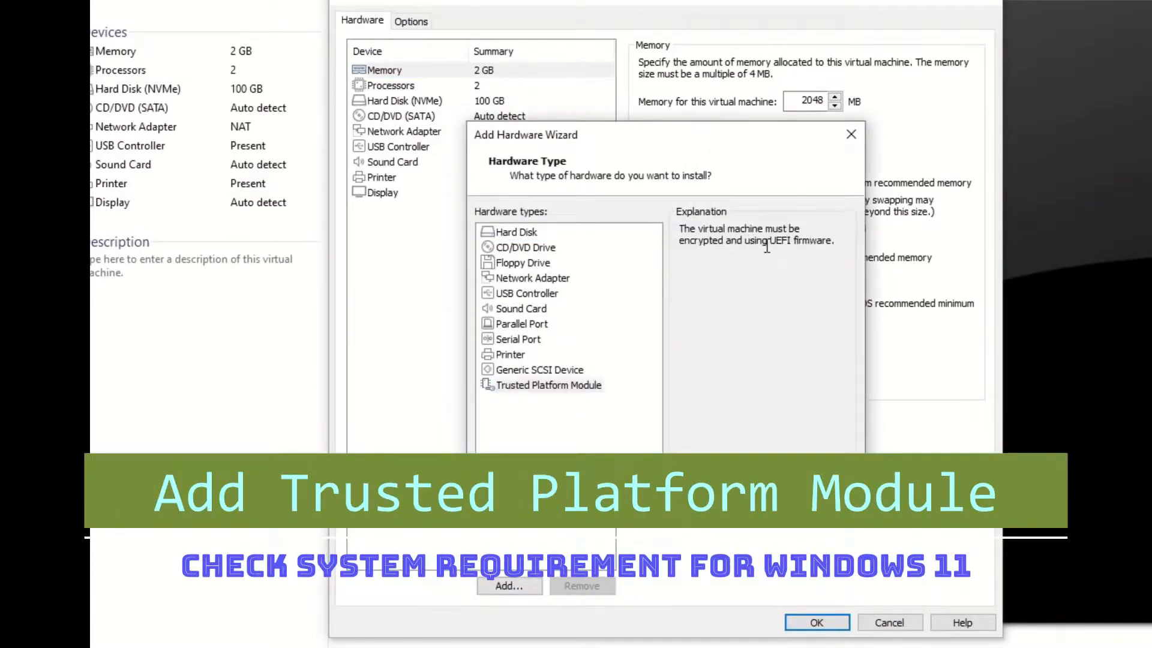
pyautogui.click(824, 504)
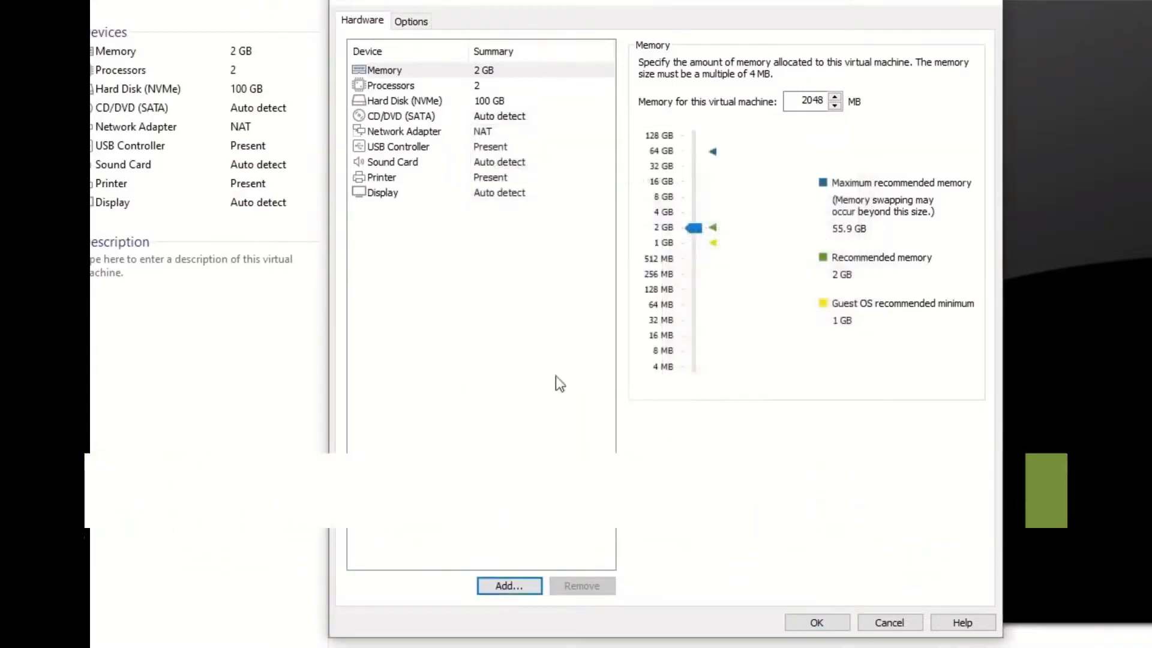
# Encrypt the virtual machine through its access control settings, entering and confirming an encryption password.
pyautogui.click(417, 28)
pyautogui.click(389, 254)
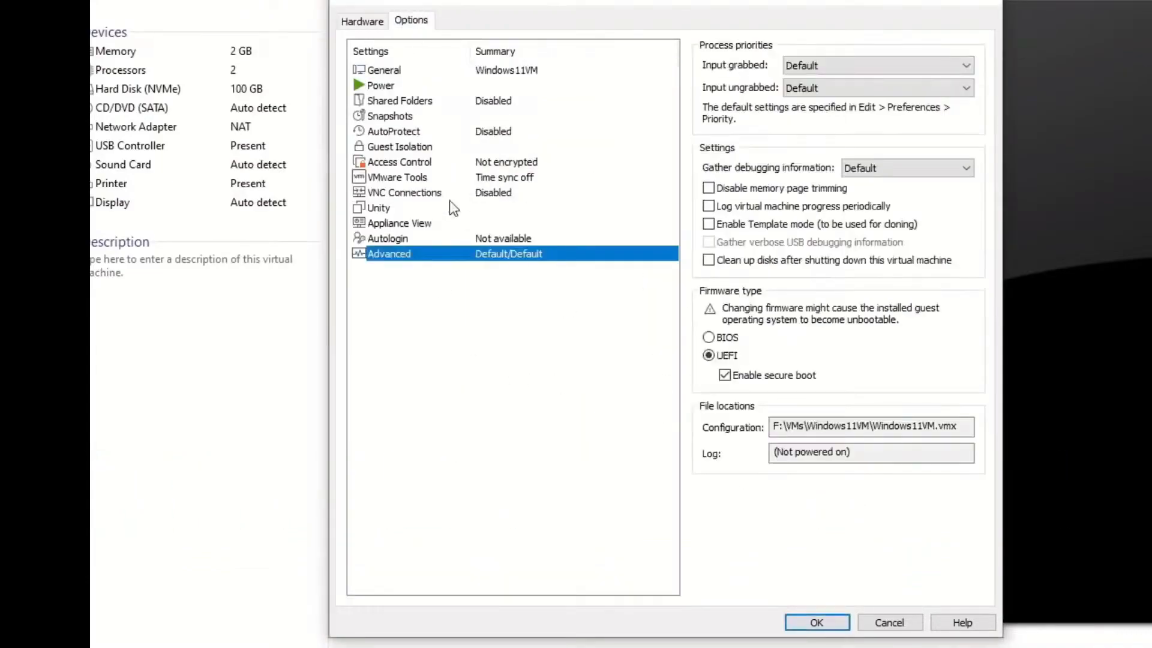
pyautogui.click(399, 163)
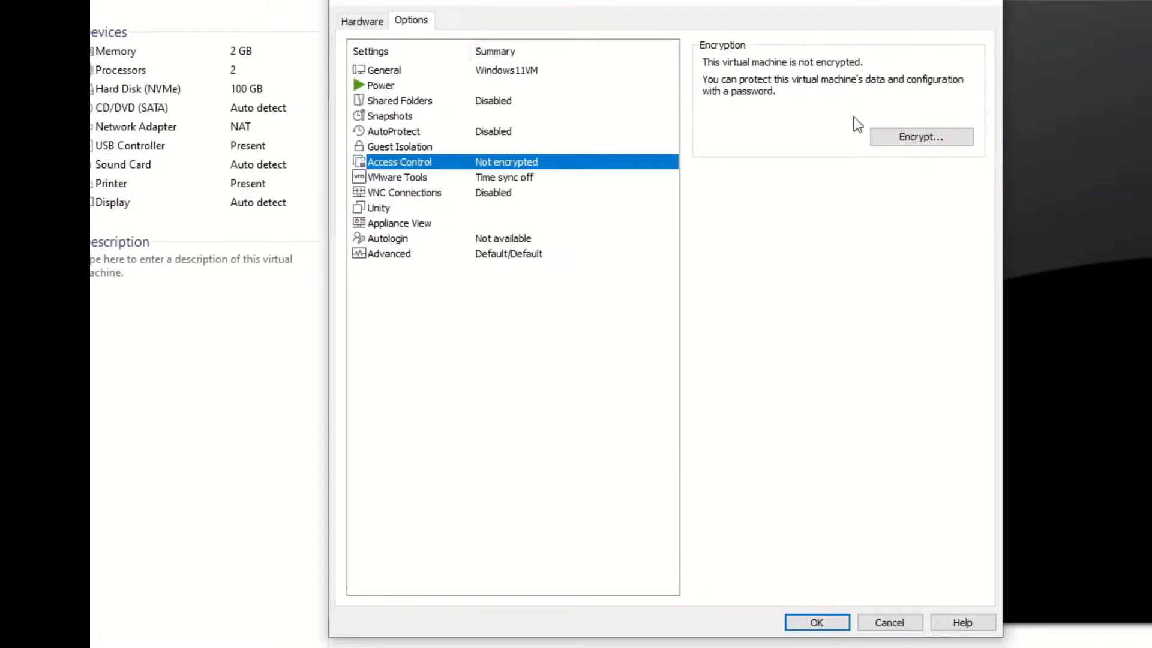
pyautogui.click(907, 143)
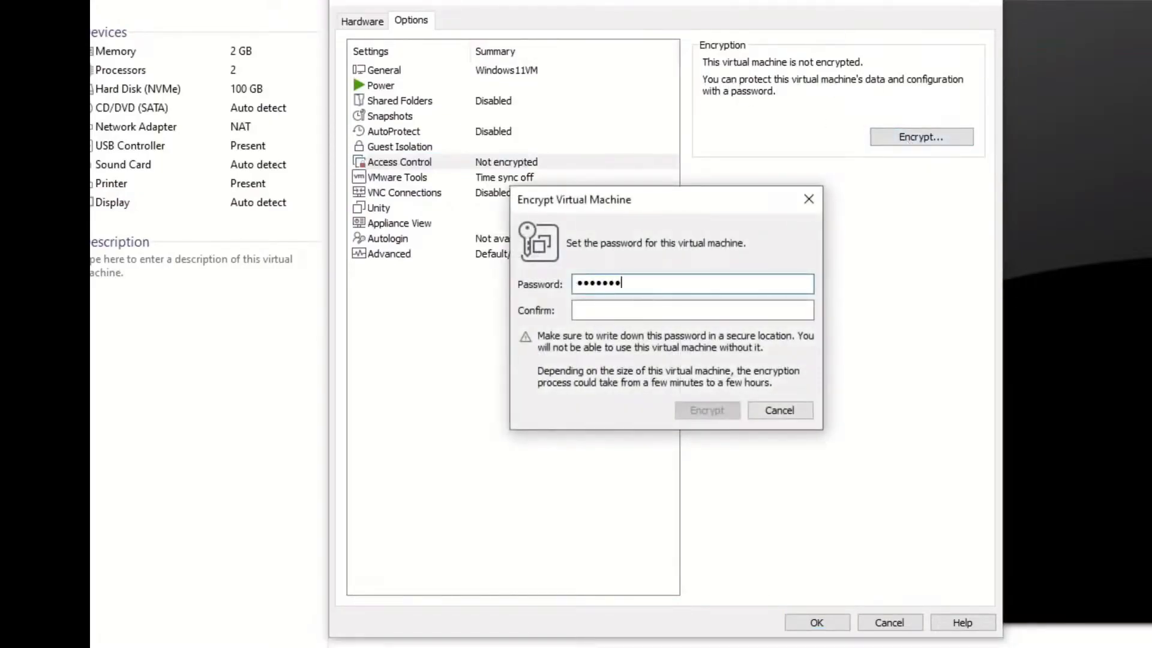
pyautogui.write('•••••••••')
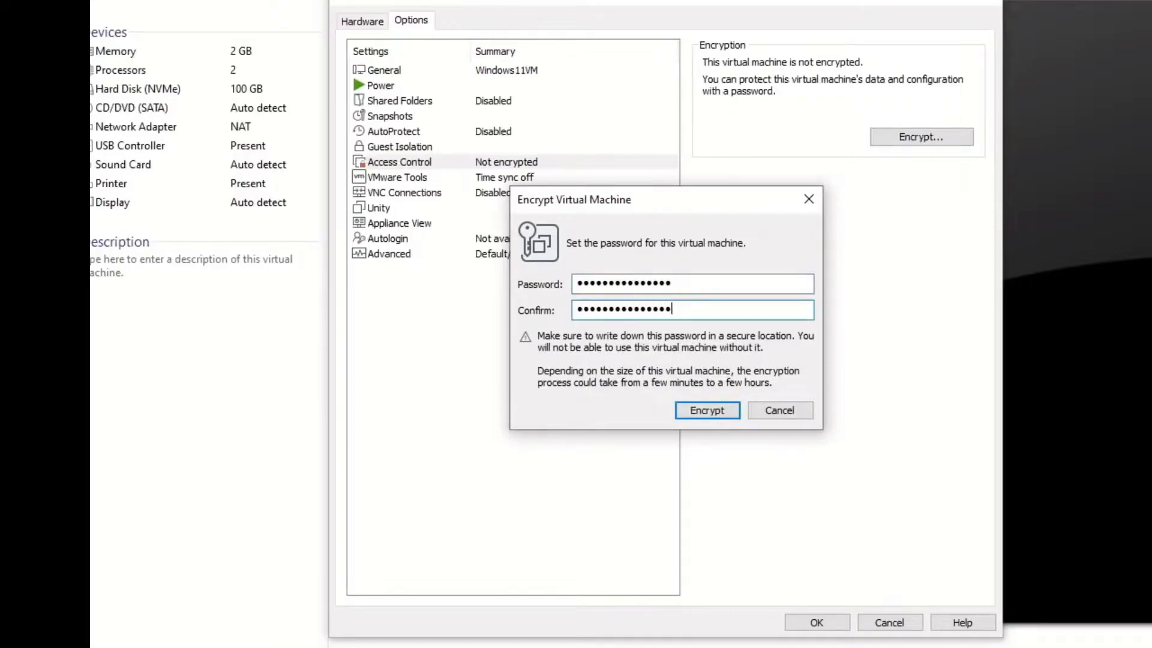
pyautogui.click(714, 414)
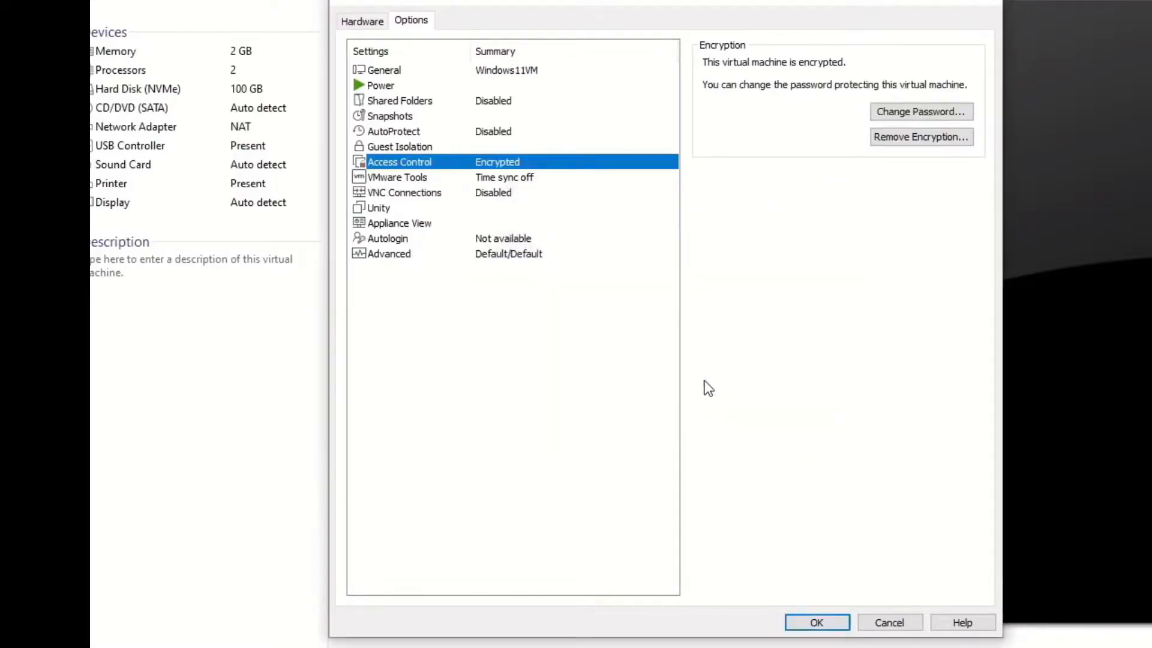
# Add a Trusted Platform Module to the virtual machine's hardware.
pyautogui.click(362, 20)
pyautogui.click(518, 582)
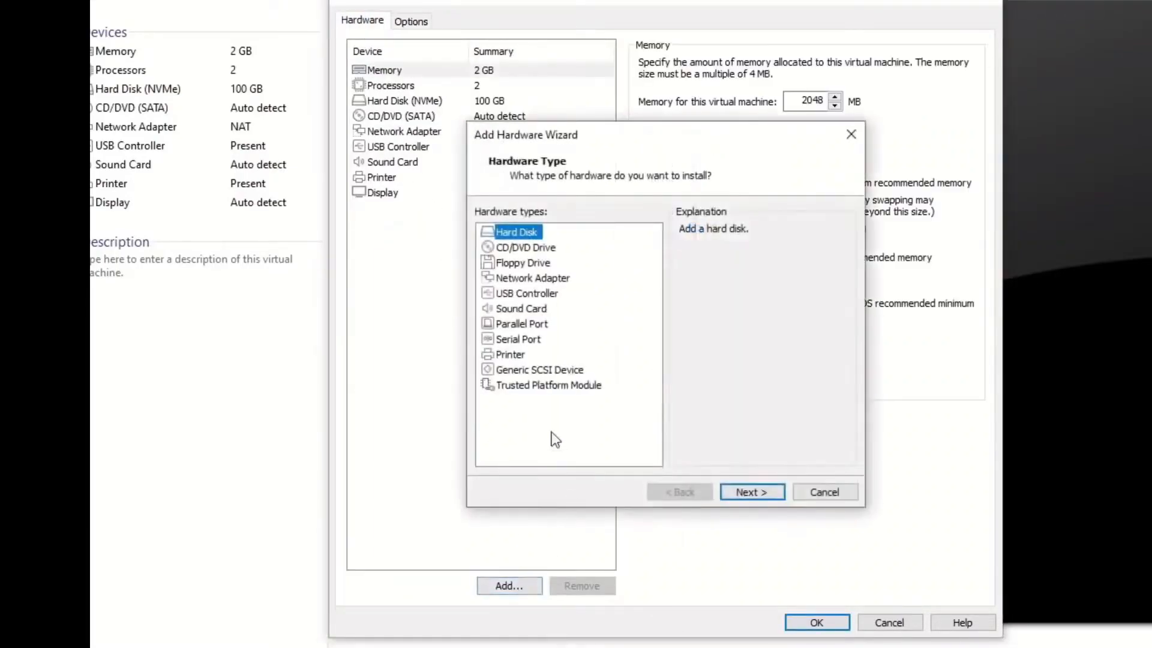
pyautogui.click(538, 386)
pyautogui.moveTo(803, 234); pyautogui.dragTo(678, 230)
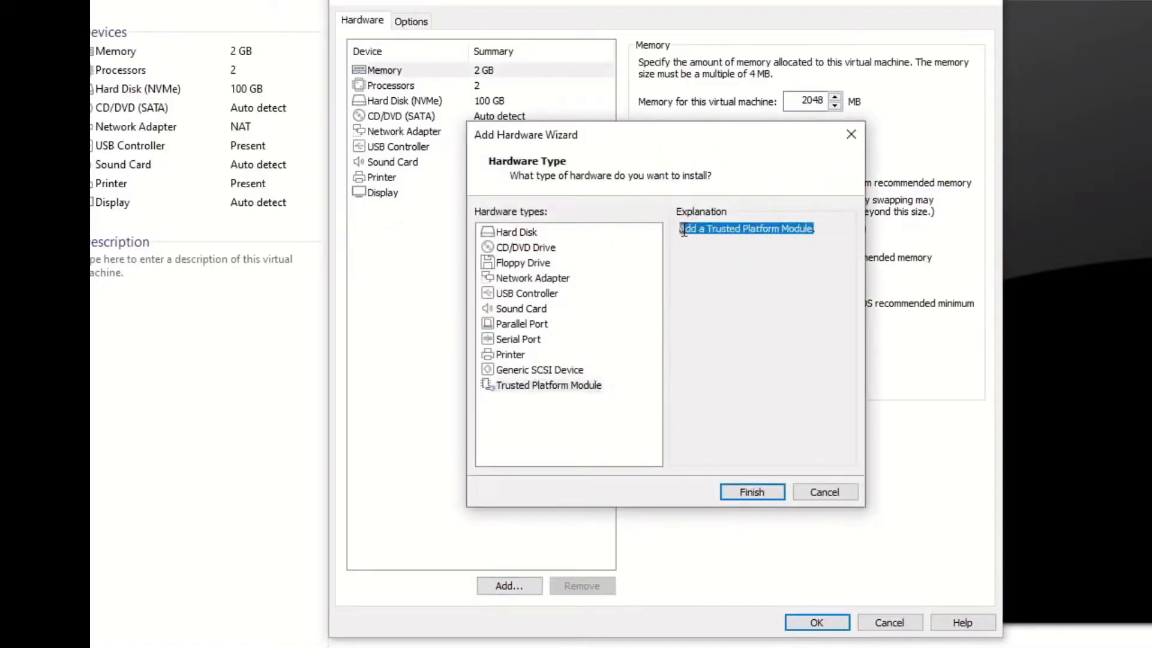
pyautogui.click(750, 491)
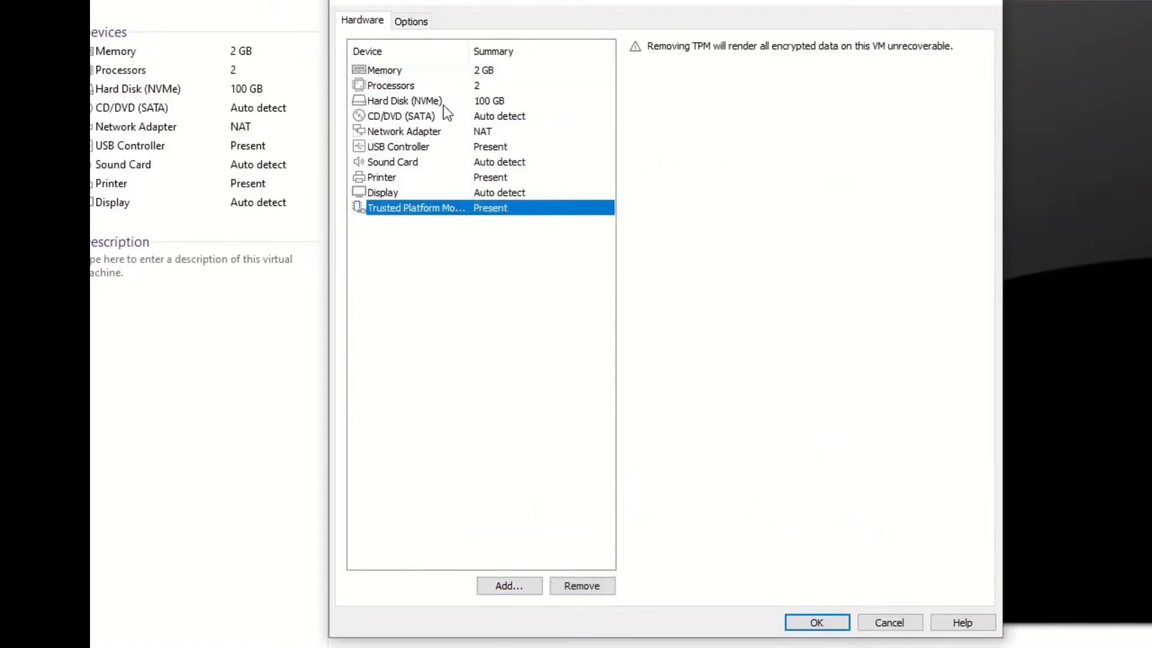
# Set the virtual CD/DVD drive to use the ISO image file F:\NFS\ISOs\Win11_English_x64v1.iso.
pyautogui.click(420, 115)
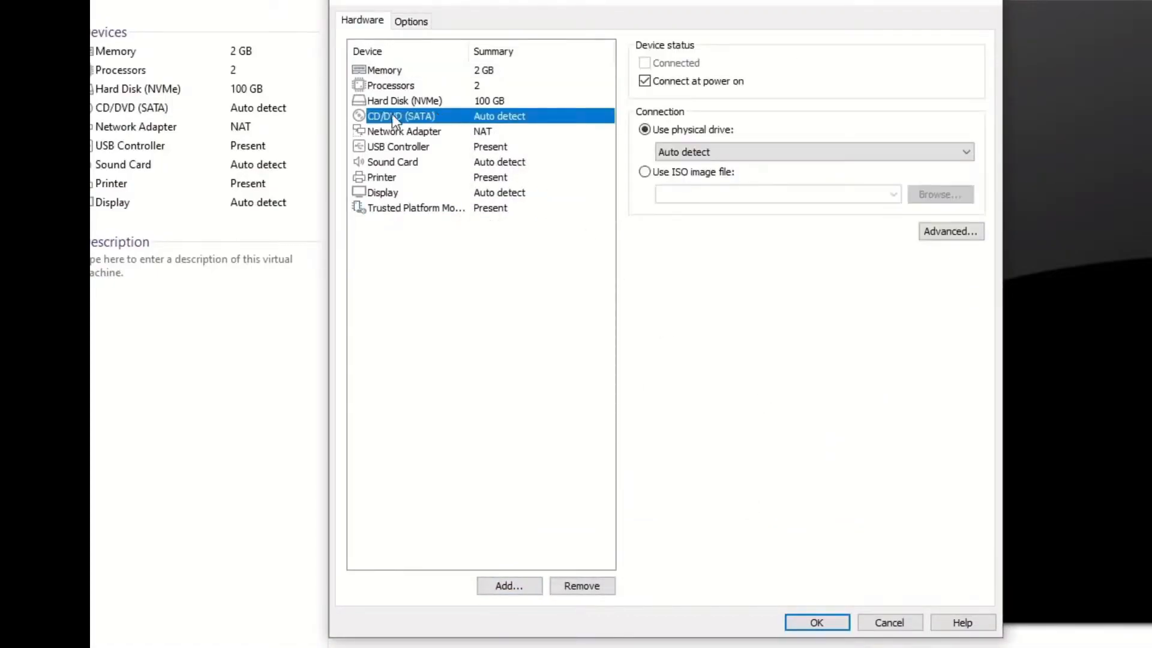
pyautogui.click(646, 172)
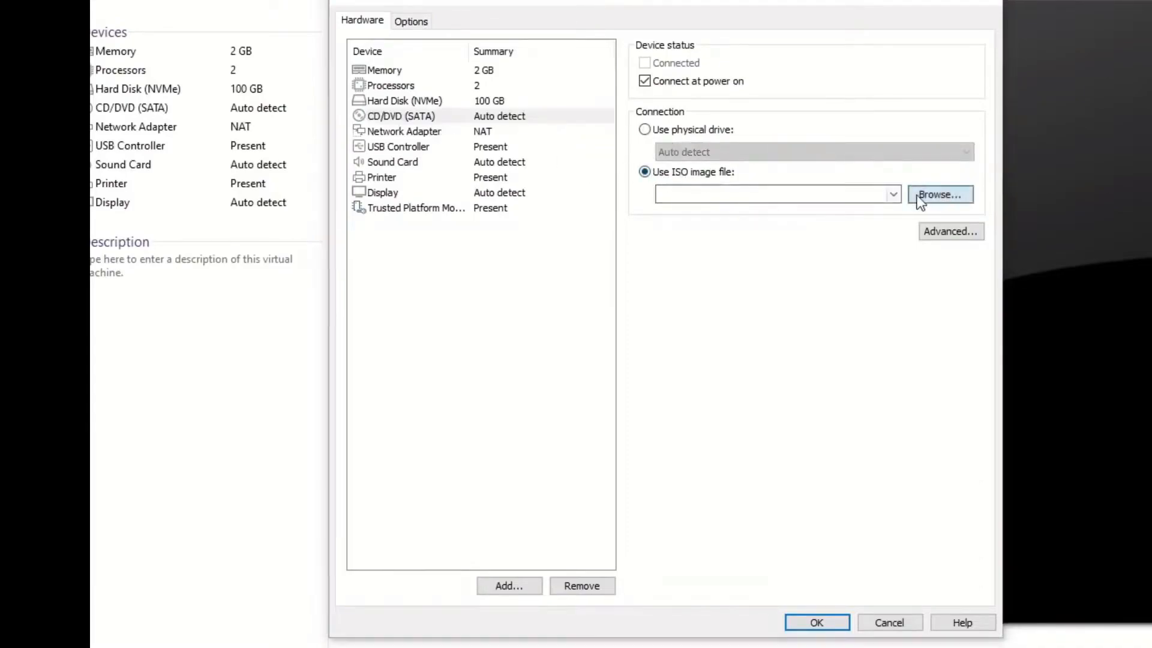
pyautogui.click(941, 194)
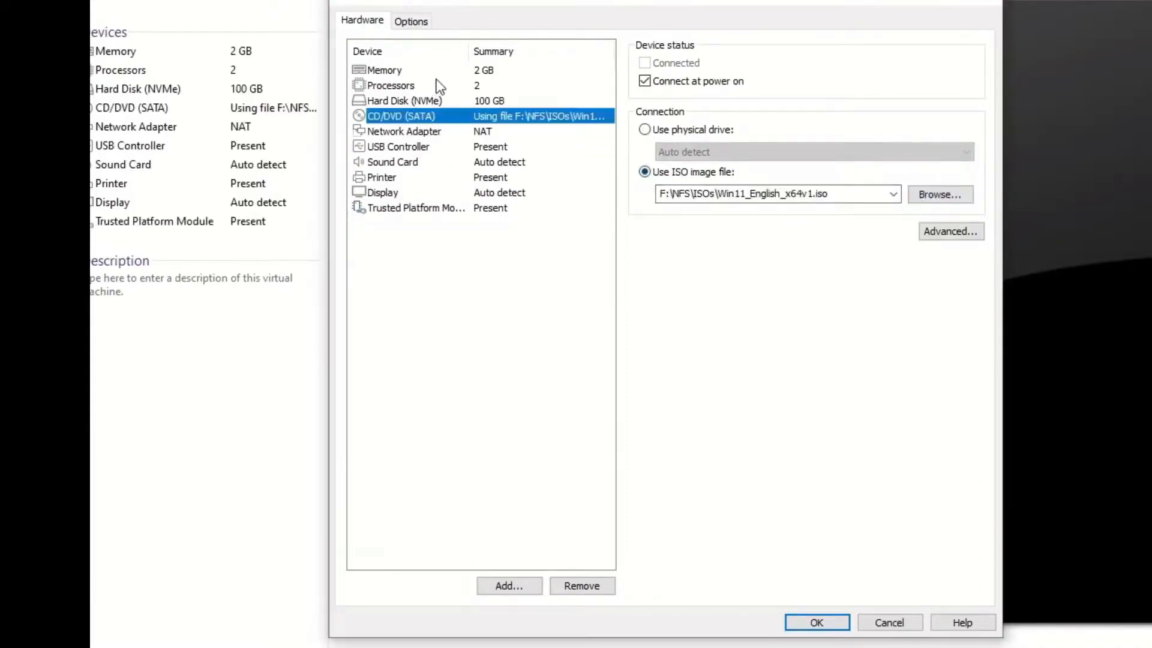
# Allocate 8 GB of memory and 4 processors to the virtual machine and save its settings.
pyautogui.click(384, 70)
pyautogui.moveTo(694, 227); pyautogui.dragTo(695, 212)
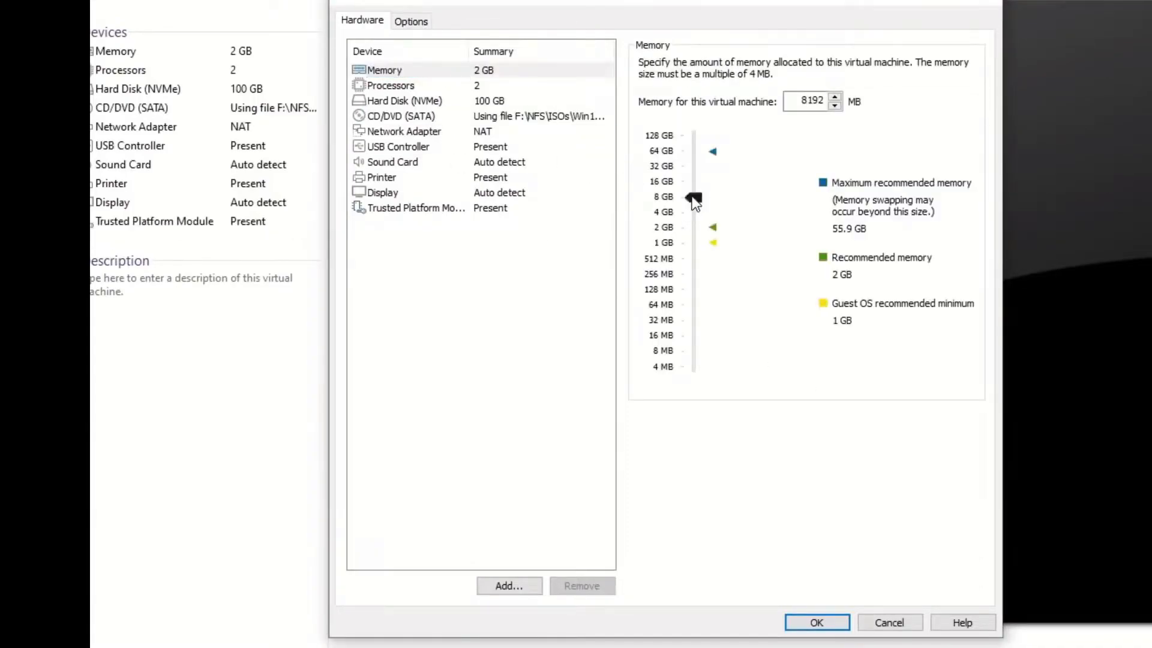
pyautogui.click(474, 86)
pyautogui.click(846, 66)
pyautogui.click(813, 109)
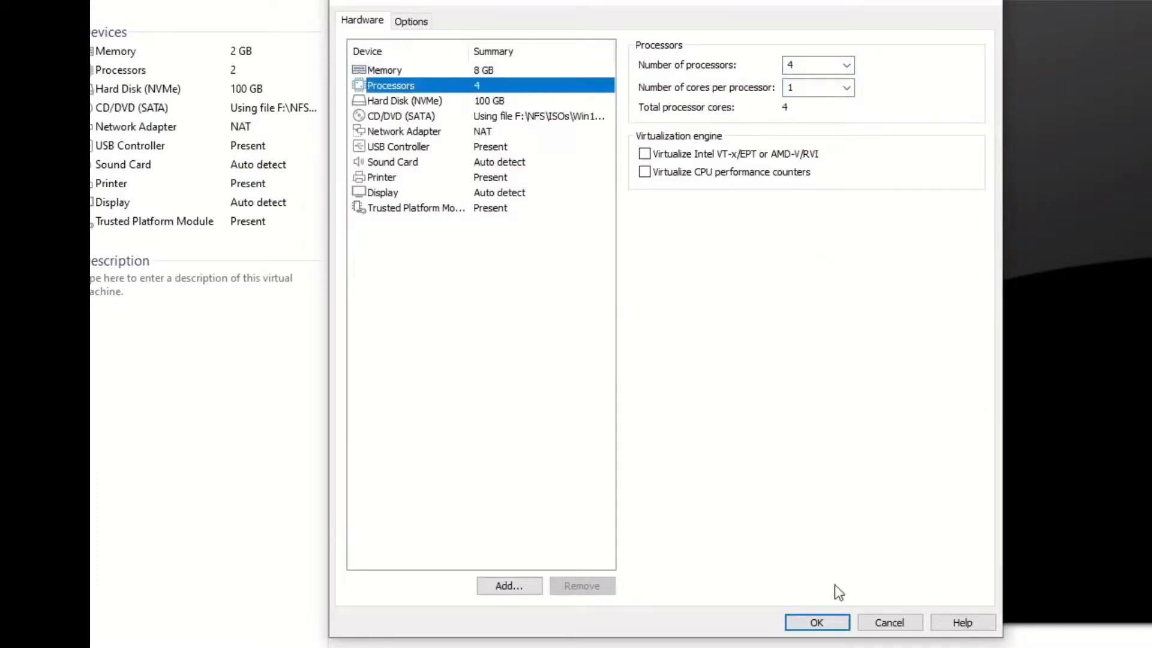
pyautogui.click(817, 622)
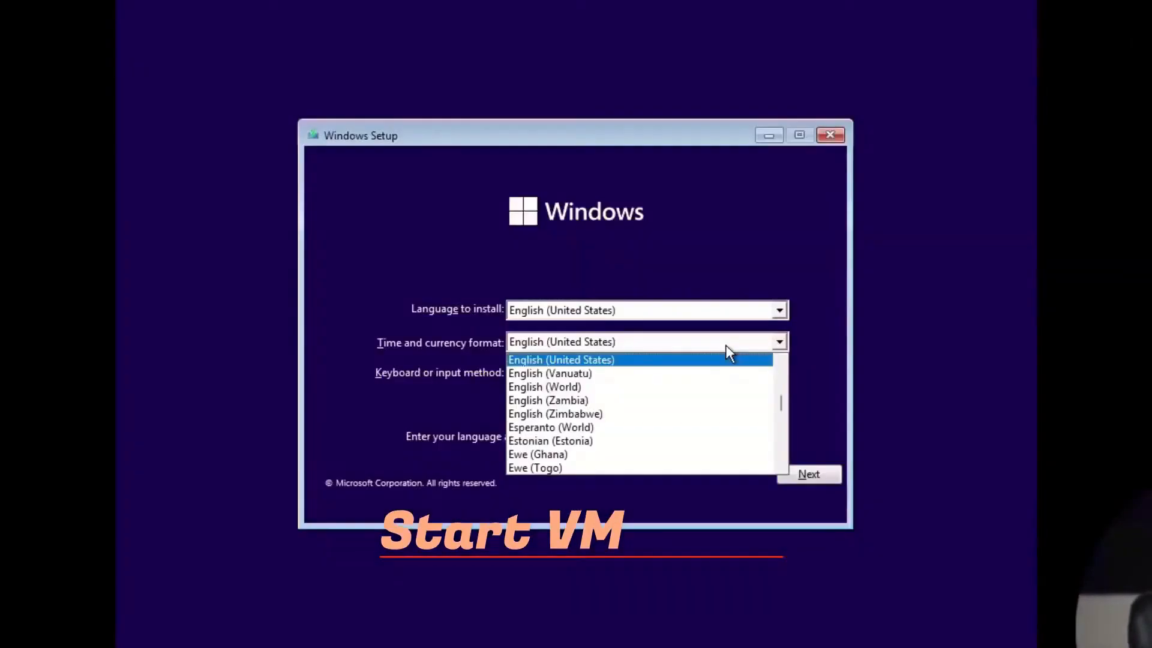
# Begin the Windows installation with the English (United States) language and format settings, continuing without a product key.
pyautogui.click(726, 345)
pyautogui.click(808, 474)
pyautogui.click(593, 337)
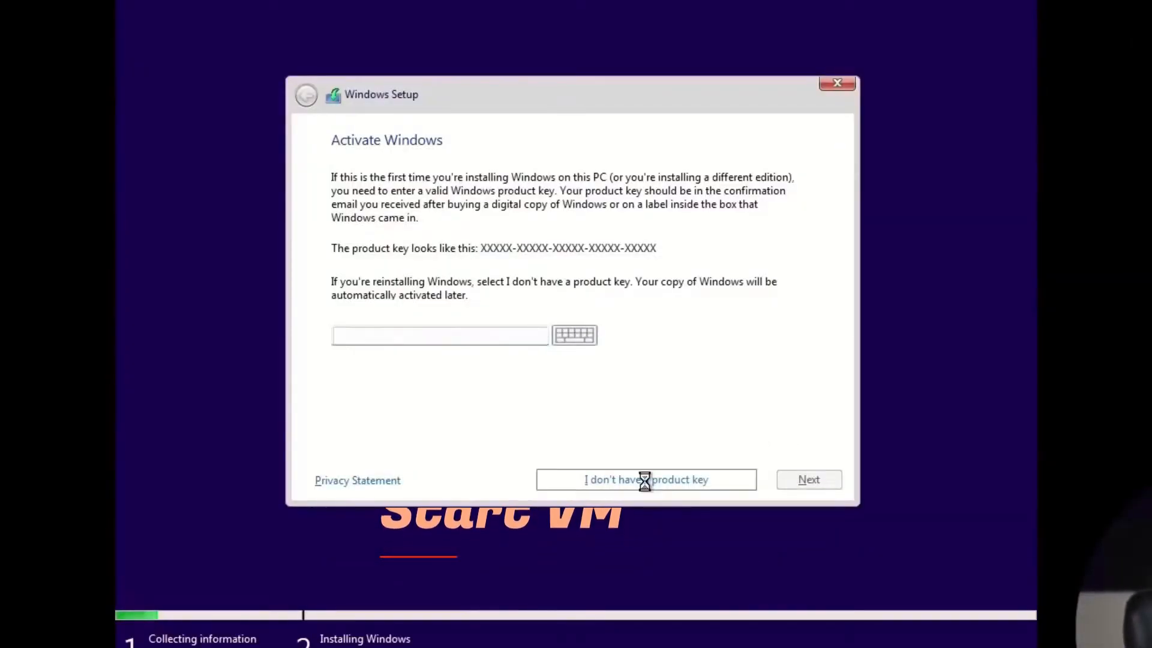
pyautogui.click(645, 479)
# Select Windows 11 Pro as the operating system to install and accept the Microsoft Software License Terms.
pyautogui.scroll(-1, 420, 258)
pyautogui.click(389, 220)
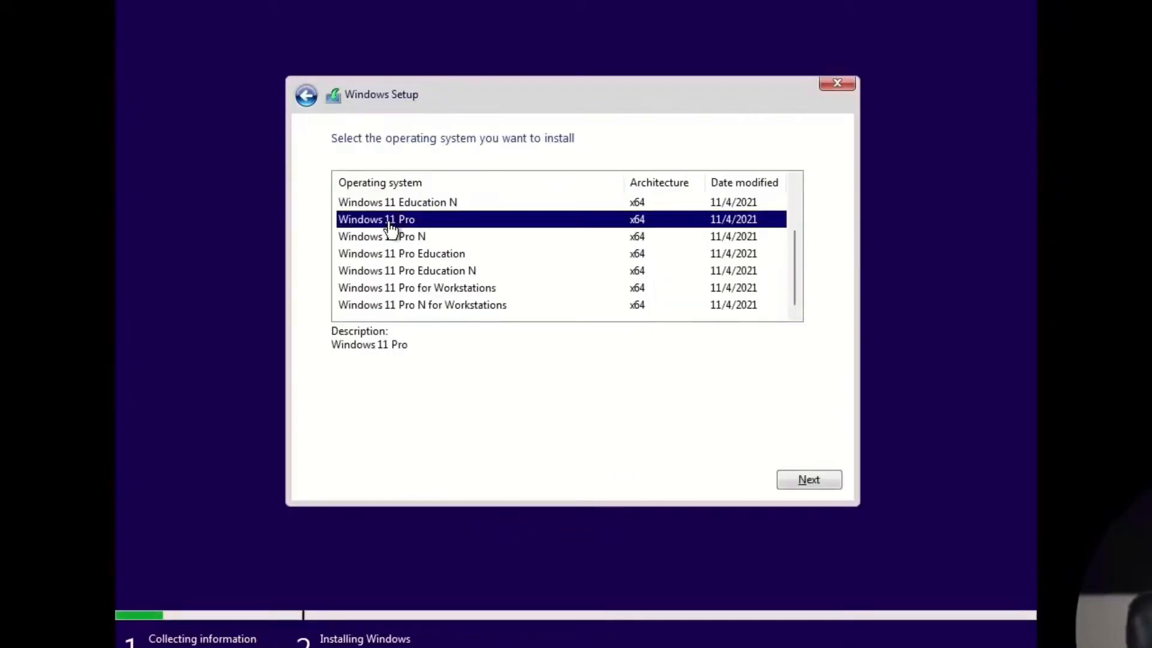
pyautogui.click(802, 480)
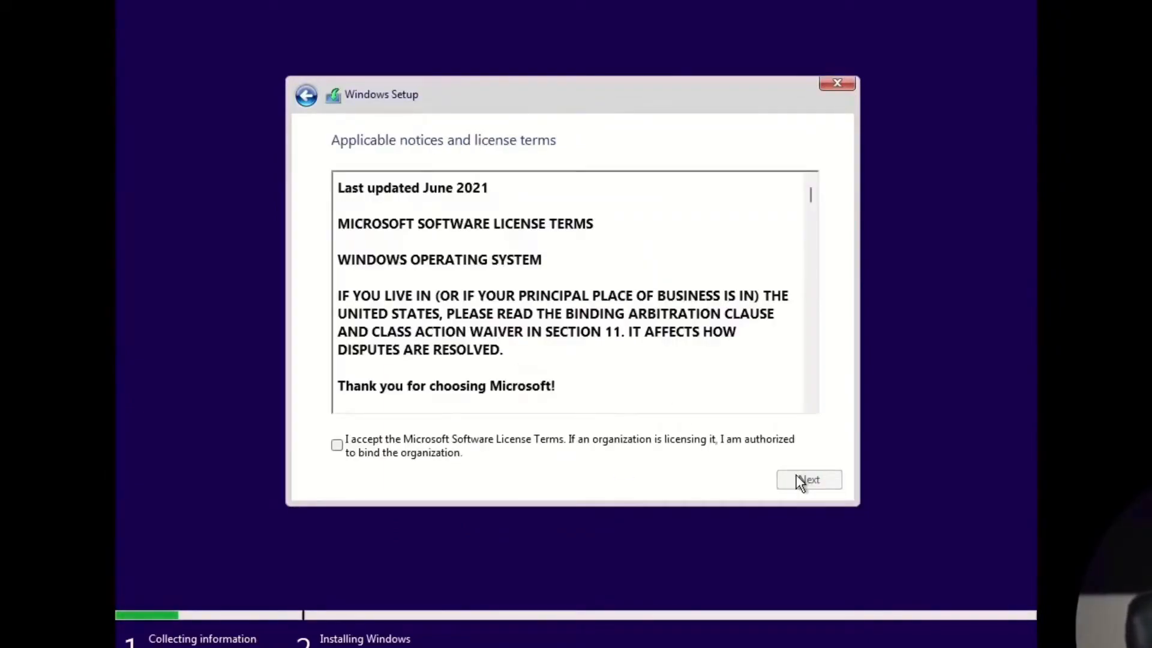
pyautogui.click(337, 445)
pyautogui.click(804, 480)
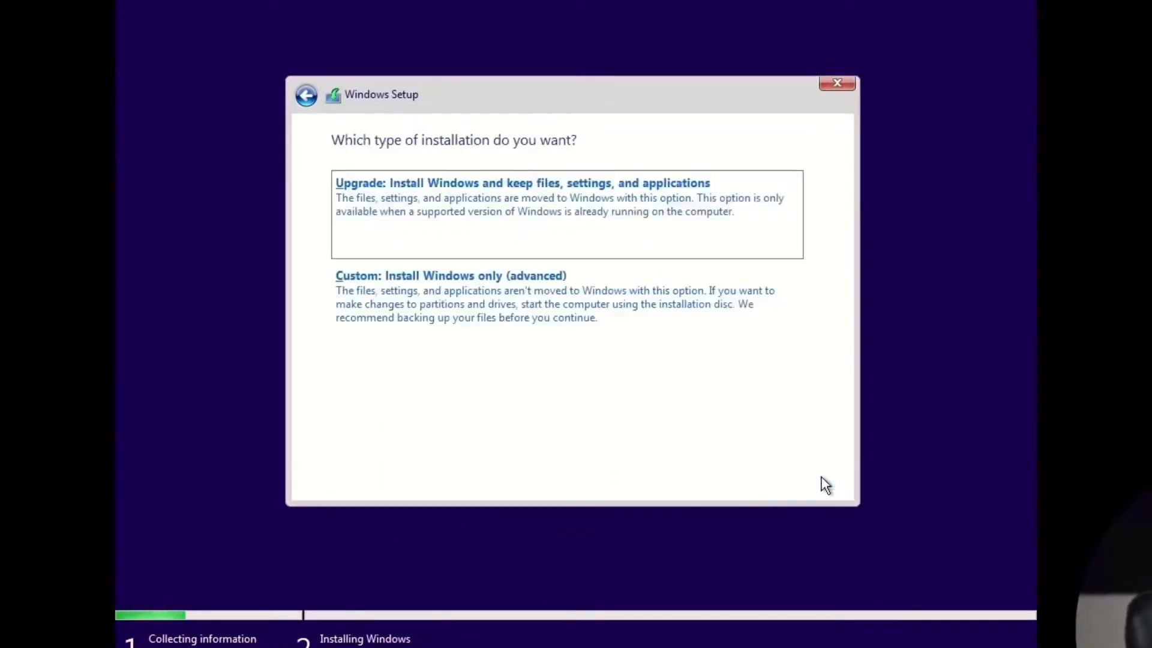
# Run a custom installation of Windows on the unallocated space of Drive 0 and restart the machine.
pyautogui.click(451, 309)
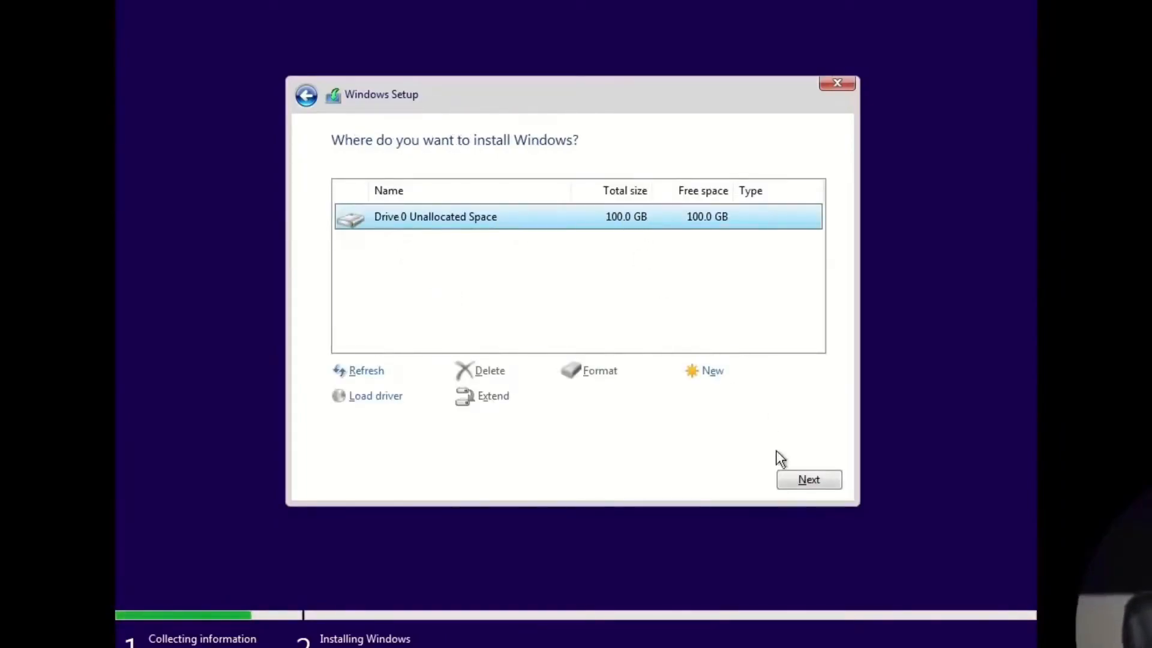
pyautogui.click(796, 482)
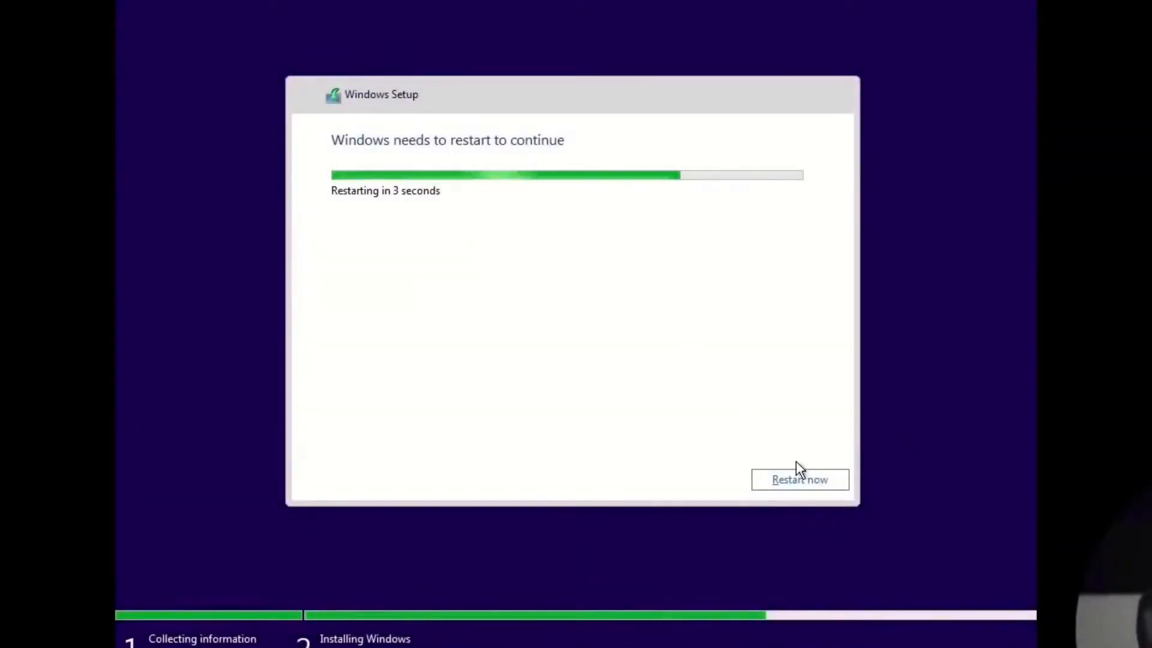
pyautogui.click(797, 473)
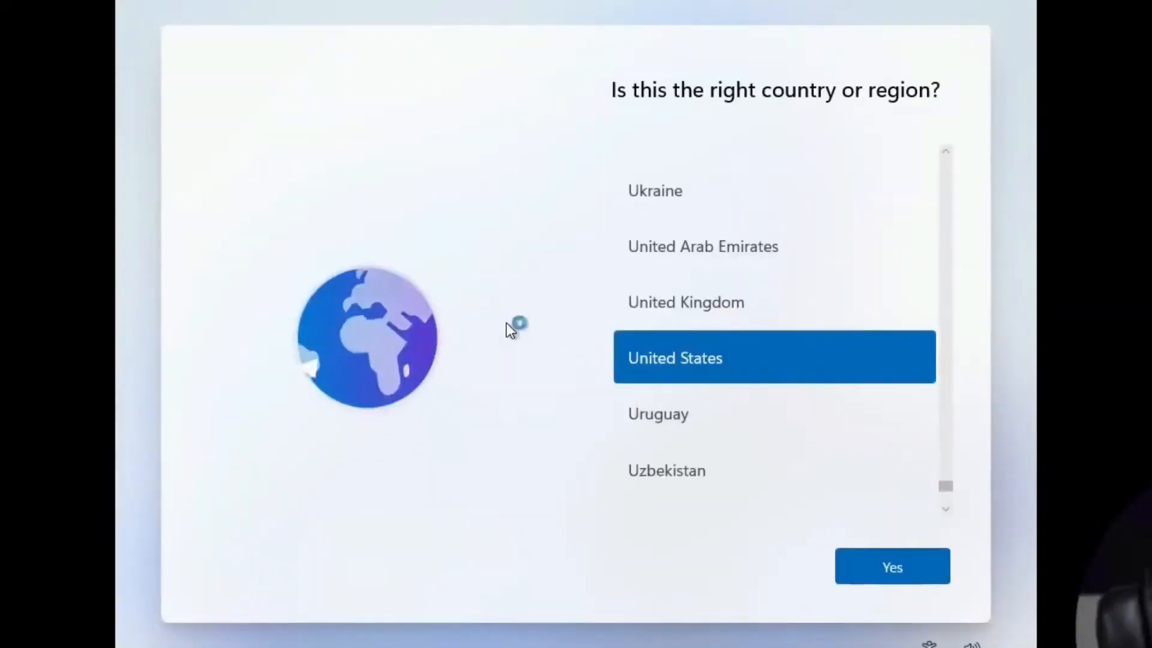
# Confirm United States as the country or region and complete the keyboard layout setup.
pyautogui.click(858, 566)
pyautogui.click(873, 562)
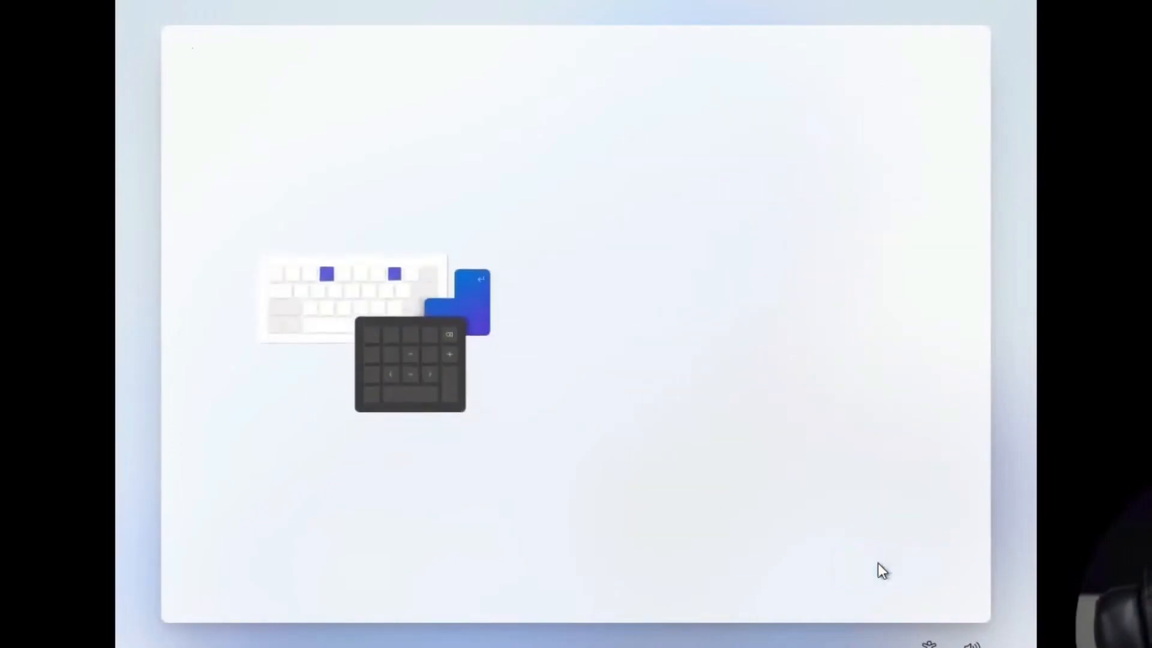
pyautogui.click(878, 567)
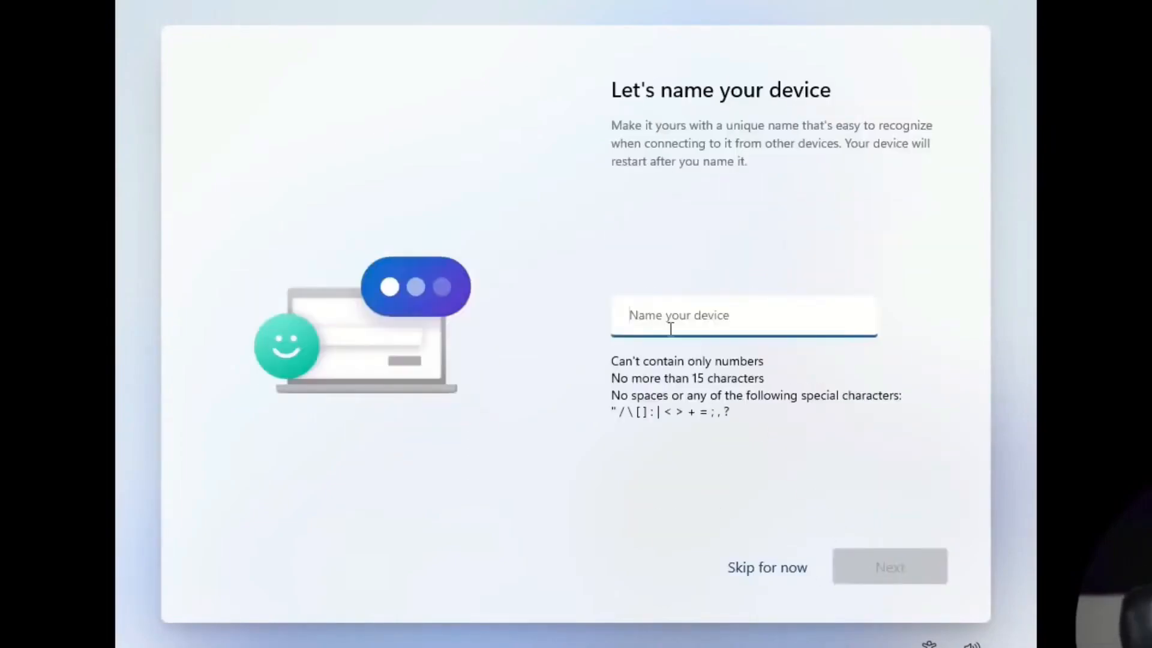
# Enter a name for the device and set it up for personal use.
pyautogui.write('device')
pyautogui.click(916, 567)
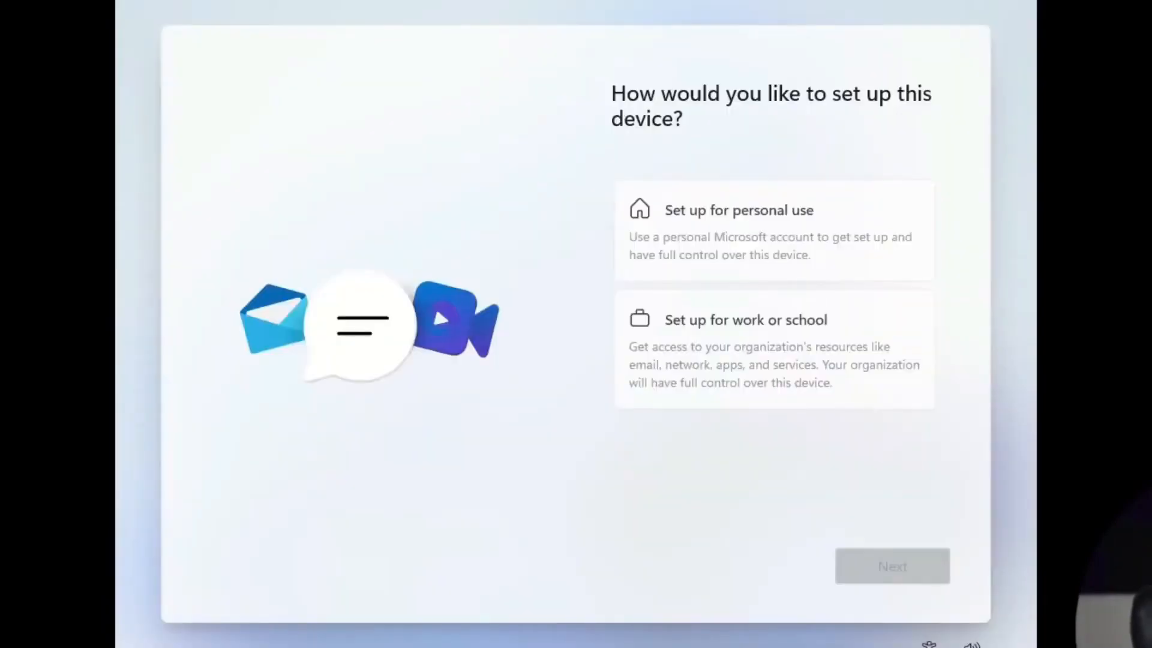
pyautogui.click(718, 210)
pyautogui.click(898, 564)
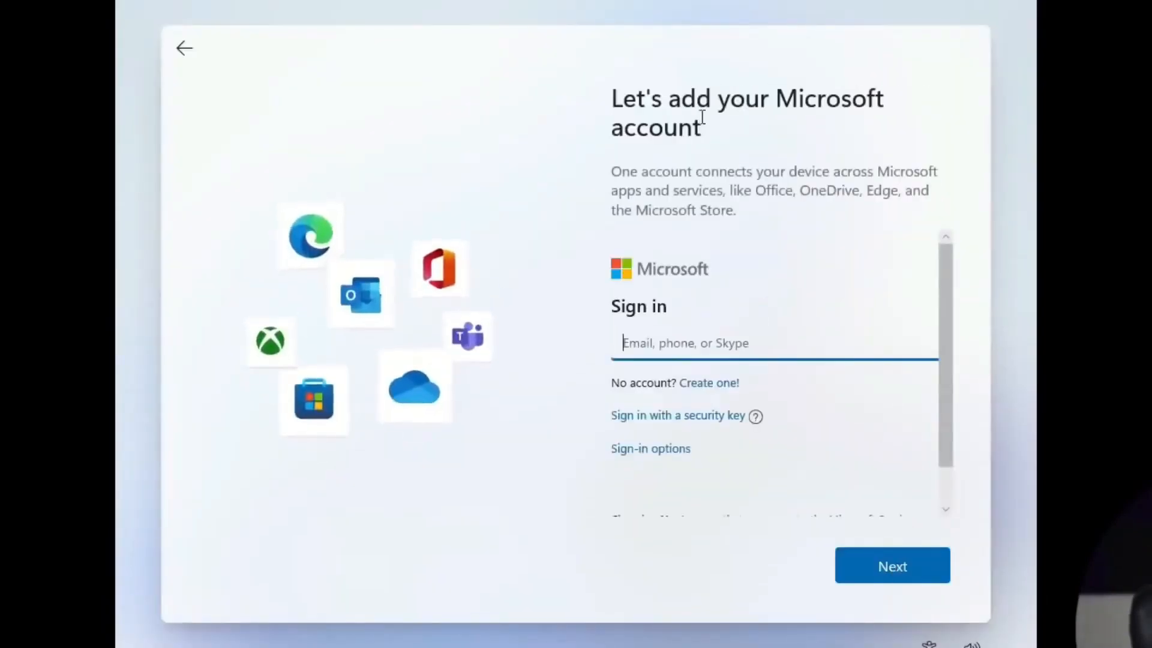
# Bypass the Microsoft account sign-in through the sign-in options and set up a local account instead.
pyautogui.click(649, 402)
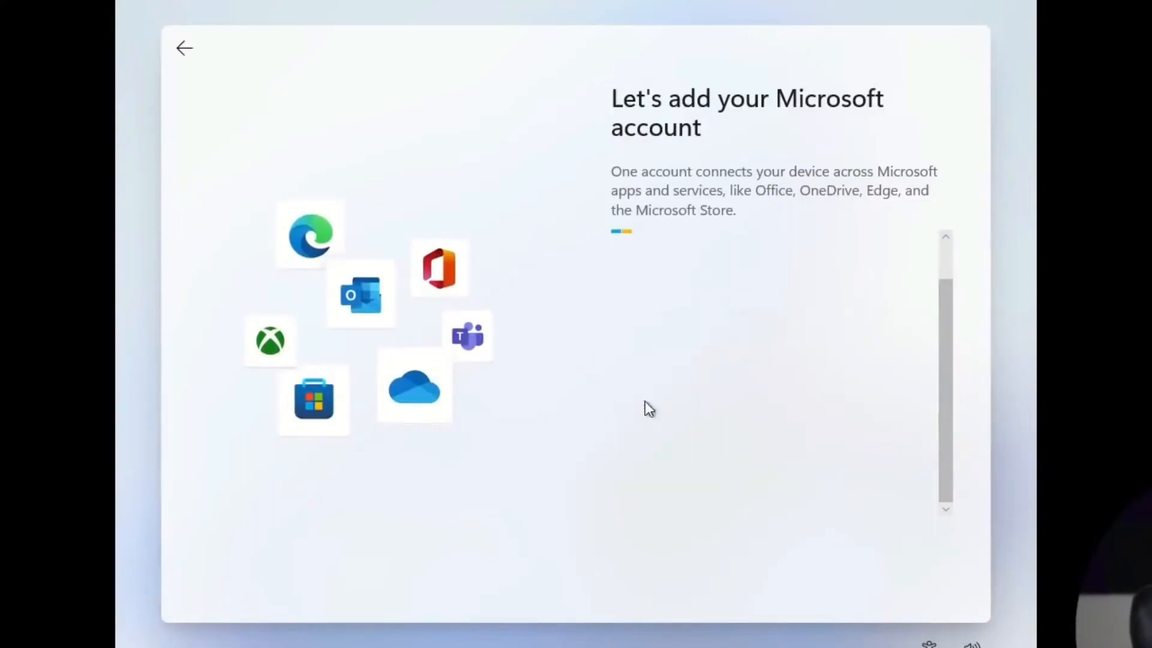
pyautogui.click(734, 402)
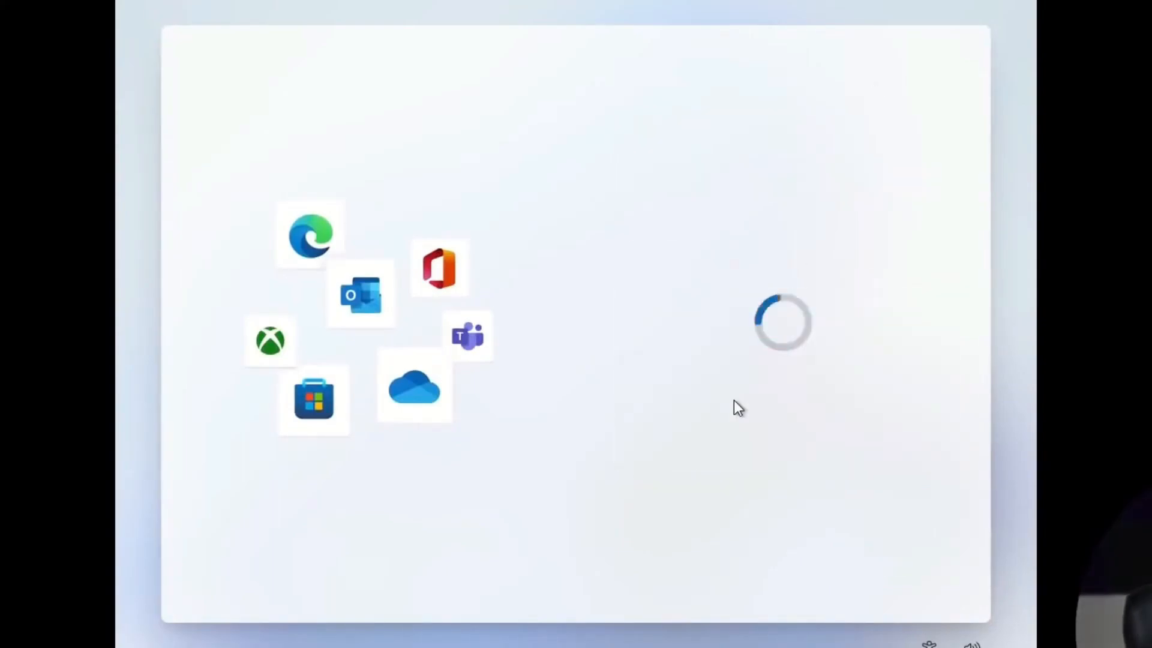
pyautogui.click(752, 573)
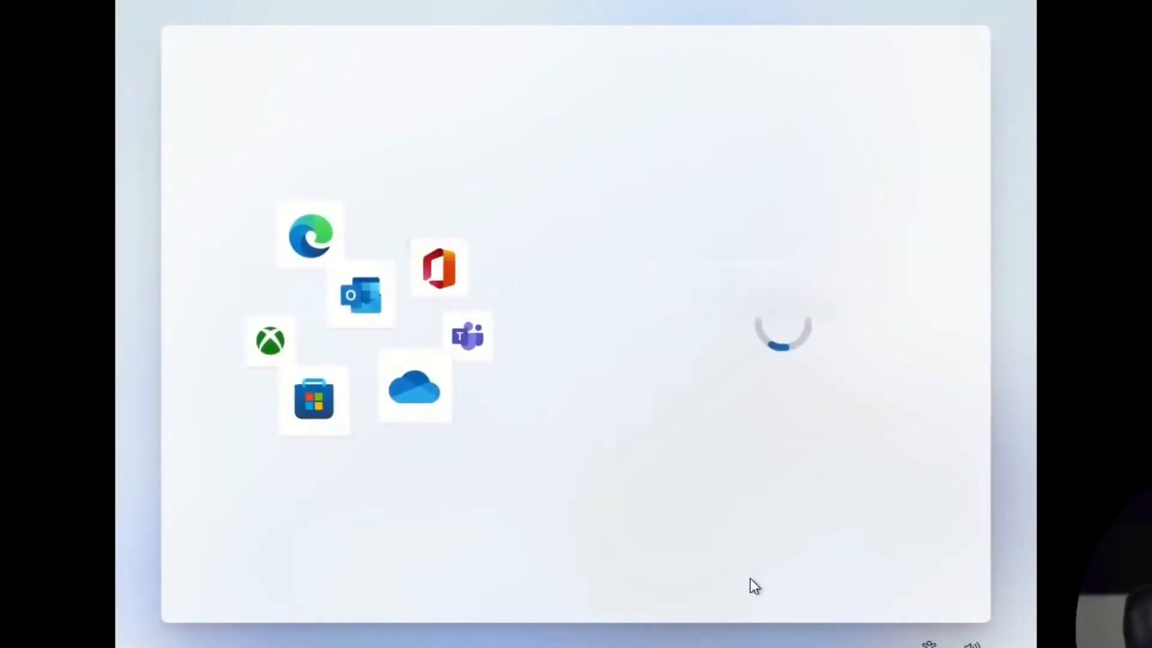
# Enter the local user's name, then enter and confirm the account password.
pyautogui.write('...')
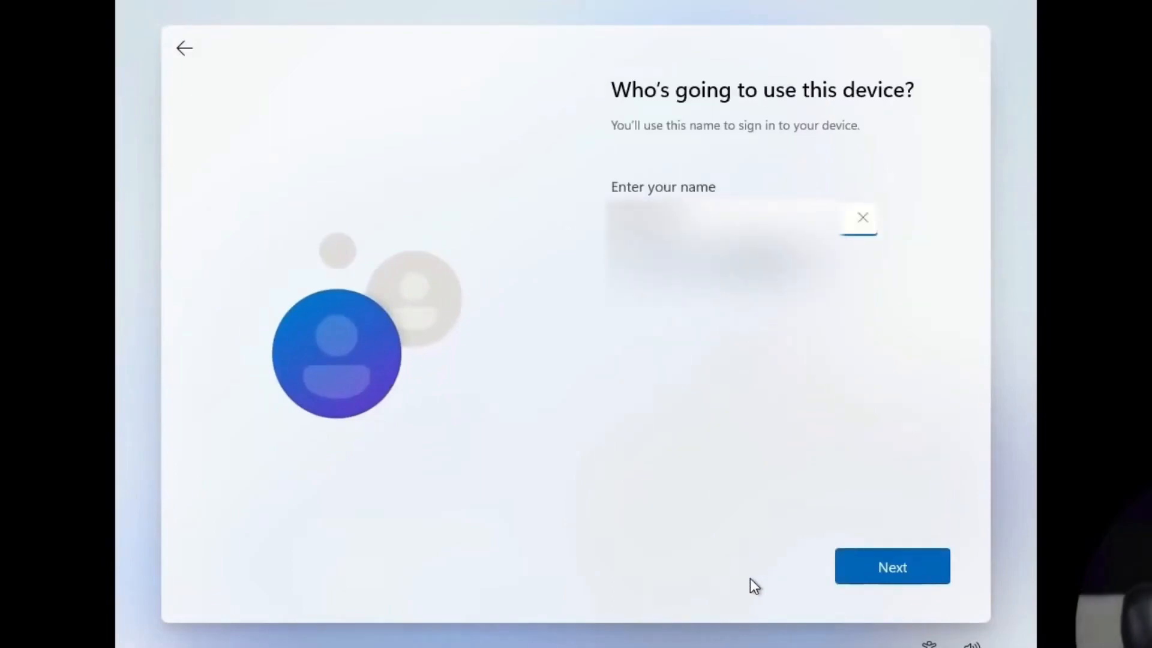
pyautogui.press('Return')
pyautogui.press('Return')
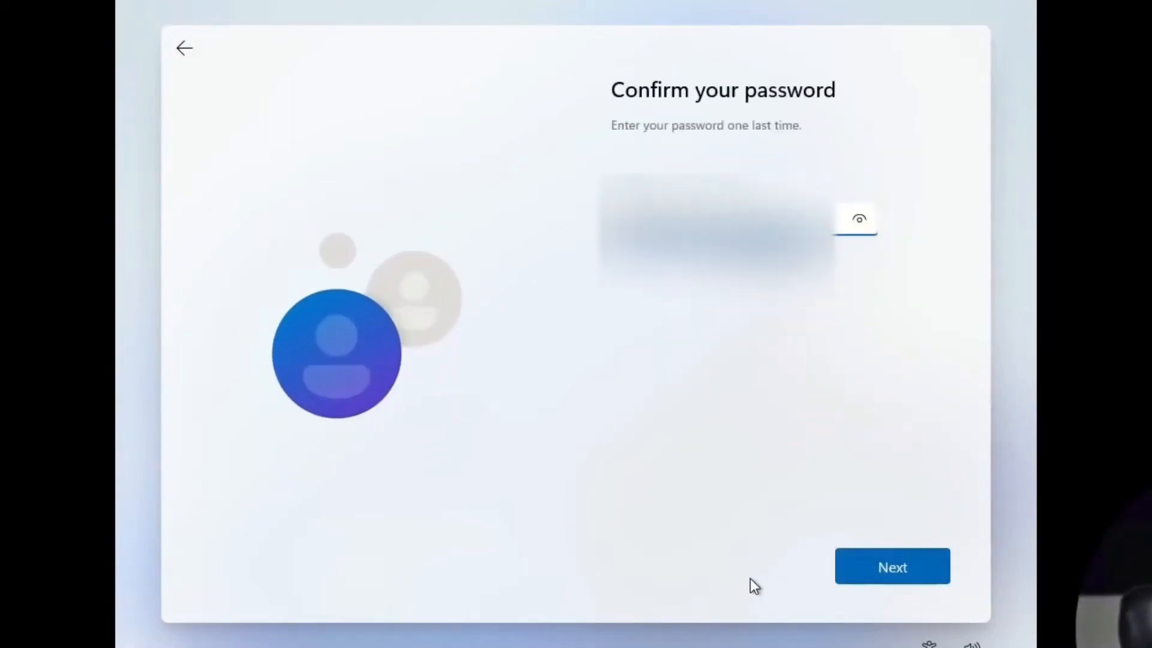
pyautogui.press('Return')
# Choose three security questions for the local account and enter the security answers.
pyautogui.press('Tab')
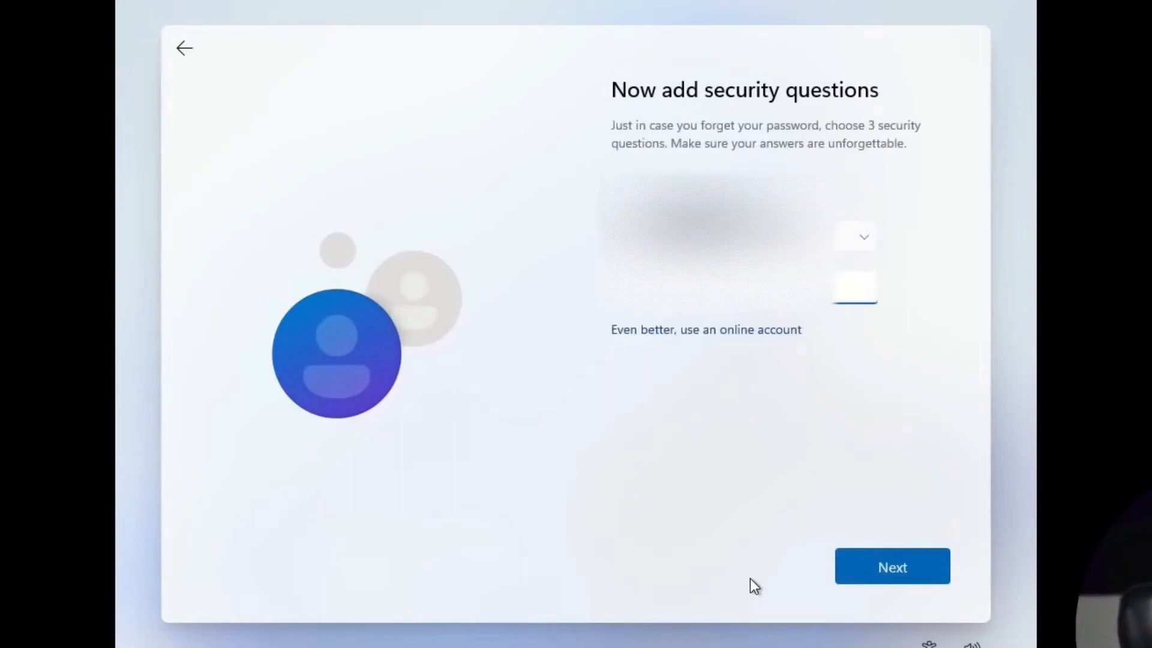
pyautogui.write('...')
pyautogui.press('Return')
pyautogui.press('Tab')
pyautogui.write('...')
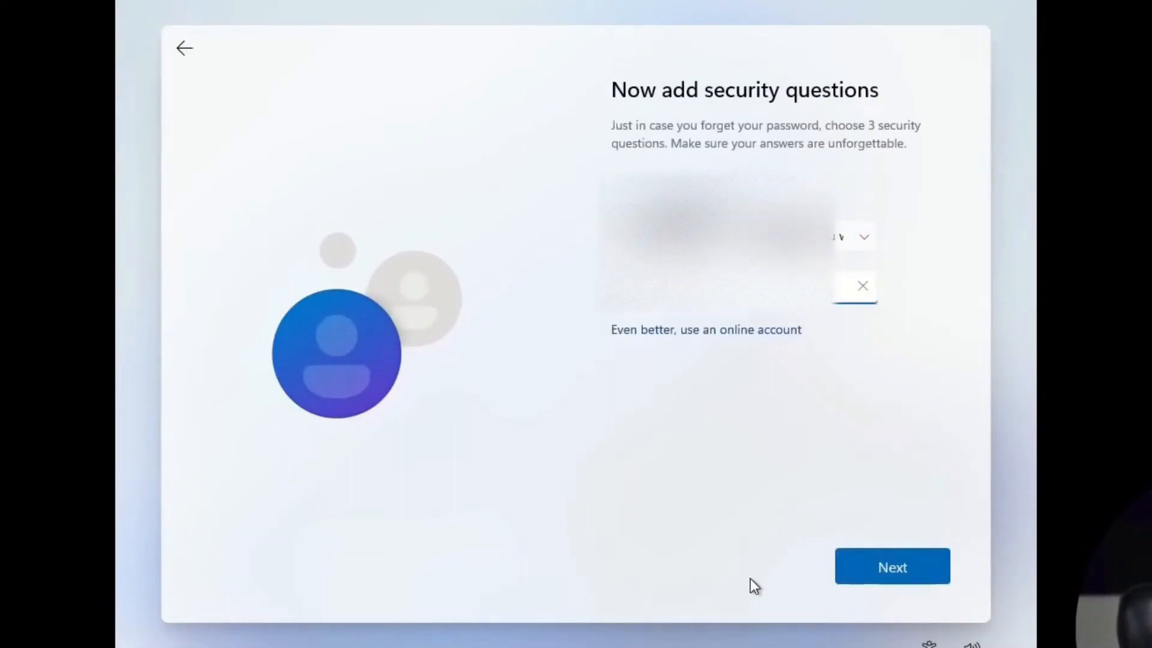
pyautogui.press('Tab')
pyautogui.click(877, 574)
pyautogui.click(744, 236)
pyautogui.click(744, 276)
pyautogui.press('Tab')
pyautogui.write('...')
pyautogui.click(894, 564)
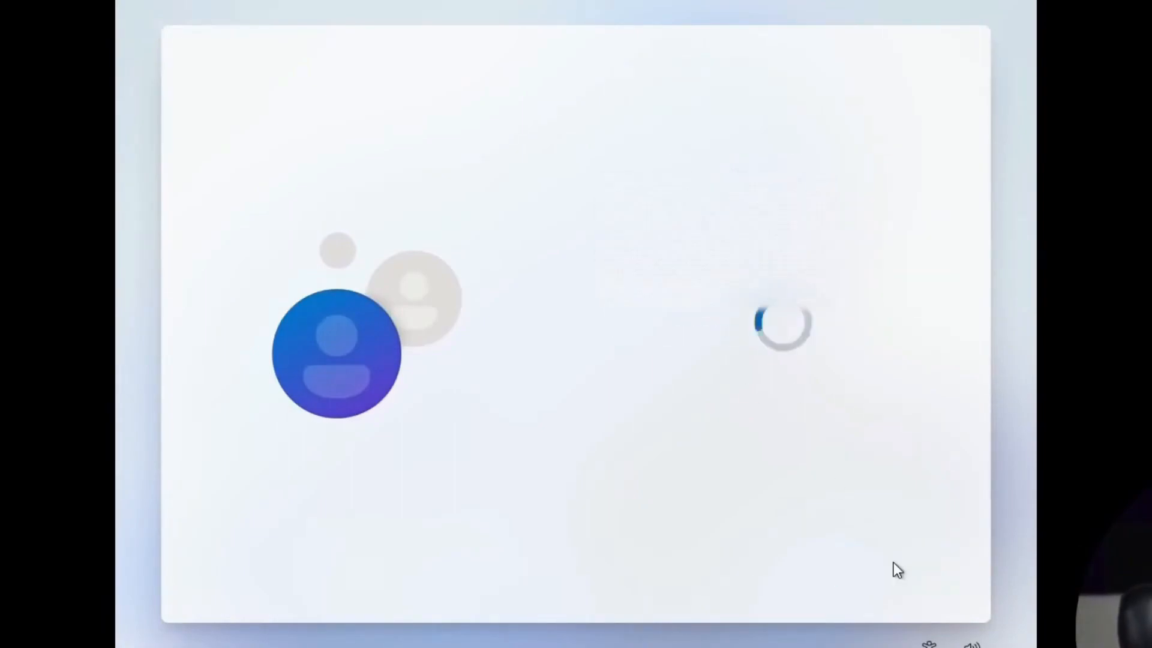
# Turn off the device's privacy options, including inking & typing and tailored experiences, limit diagnostic data to Required only, and accept them.
pyautogui.click(637, 320)
pyautogui.click(635, 427)
pyautogui.scroll(-3, 635, 420)
pyautogui.click(636, 353)
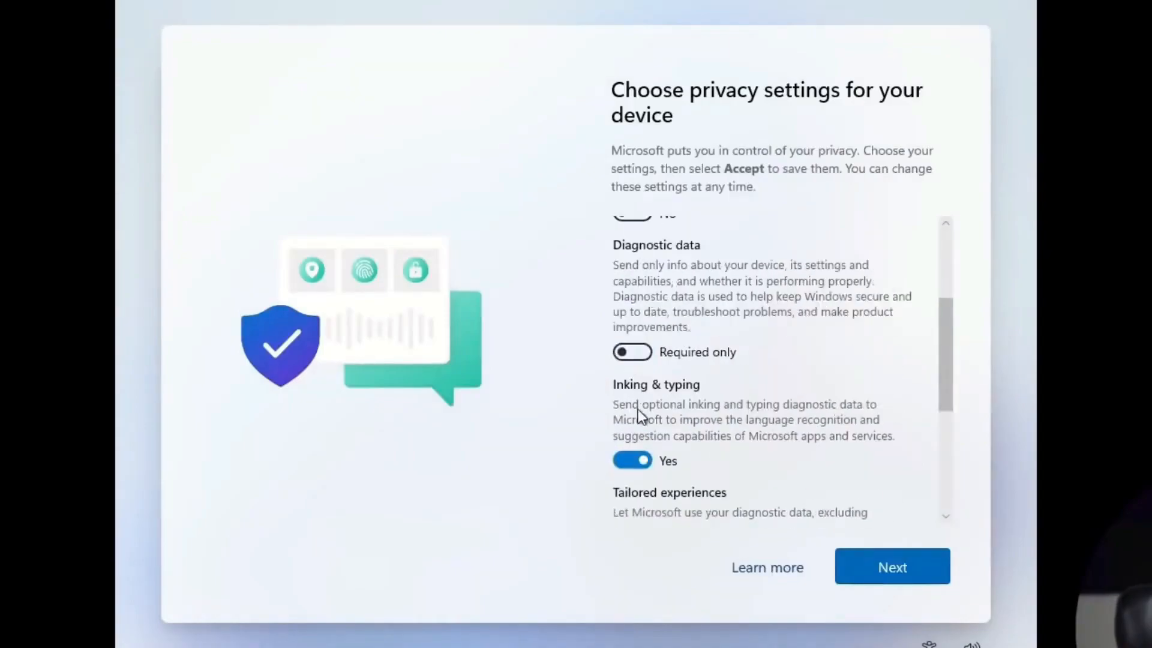
pyautogui.click(637, 460)
pyautogui.scroll(-4, 637, 444)
pyautogui.click(639, 358)
pyautogui.click(638, 431)
pyautogui.click(903, 570)
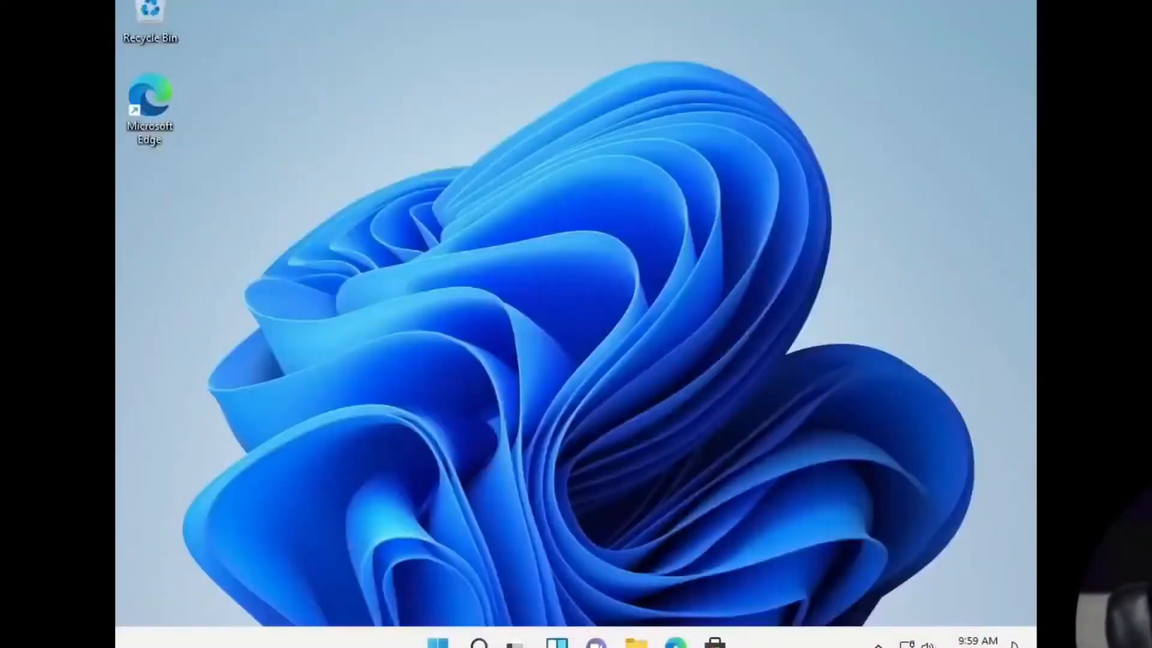
pyautogui.press('super')
pyautogui.click(922, 471)
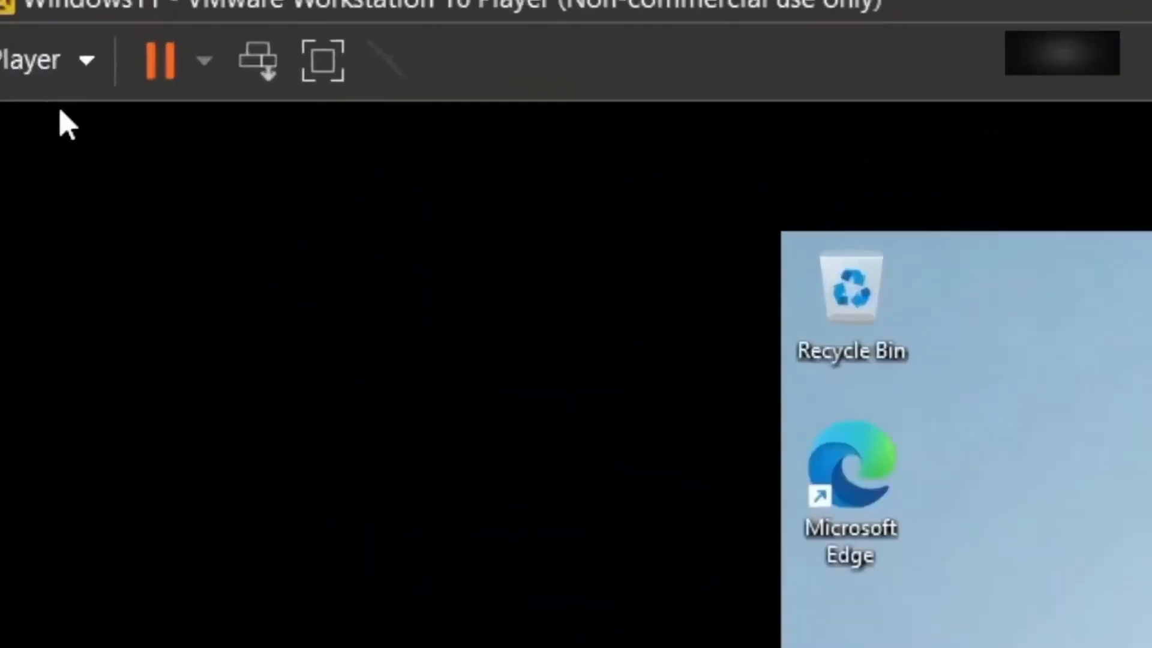
# Mount the VMware Tools installer in the Windows 11 virtual machine from VMware Workstation 16 Player.
pyautogui.click(38, 60)
pyautogui.moveTo(48, 282)
pyautogui.click(468, 283)
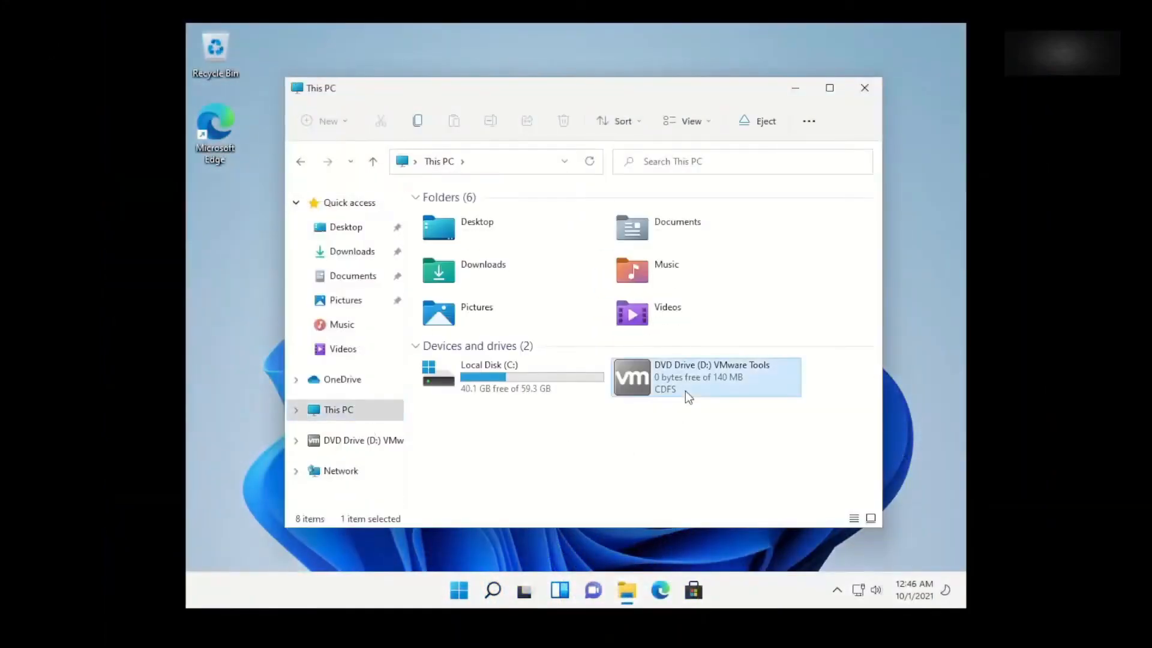
# Run VMware Tools Setup from DVD Drive (D:) and complete the installation wizard.
pyautogui.rightClick(686, 391)
pyautogui.click(517, 328)
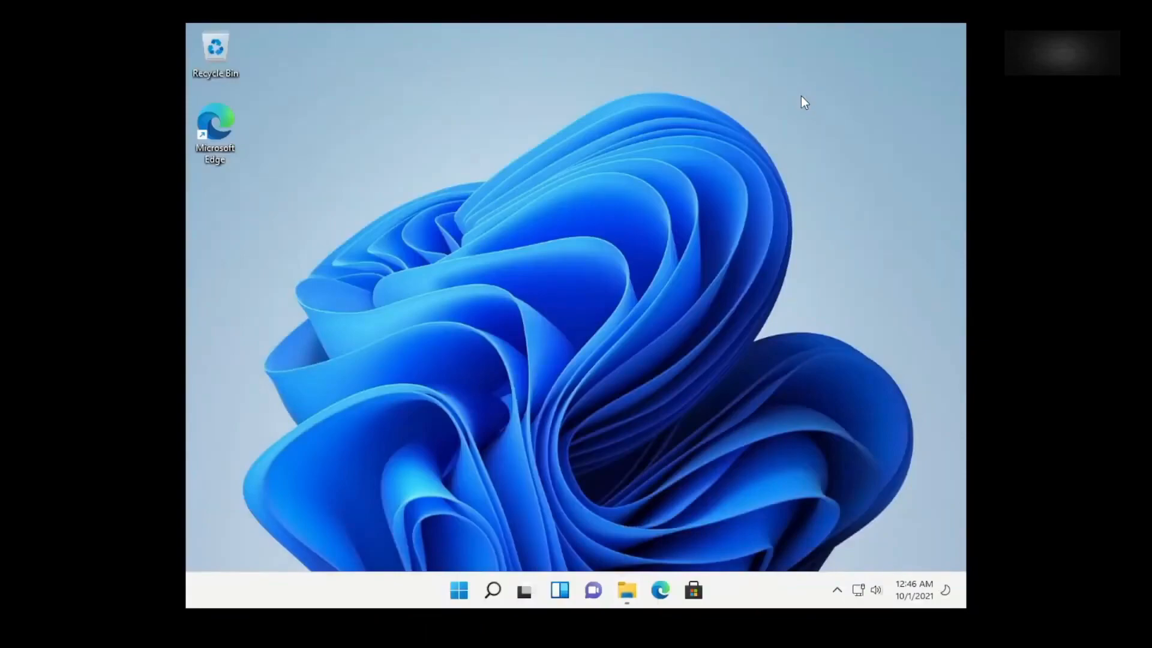
pyautogui.click(651, 423)
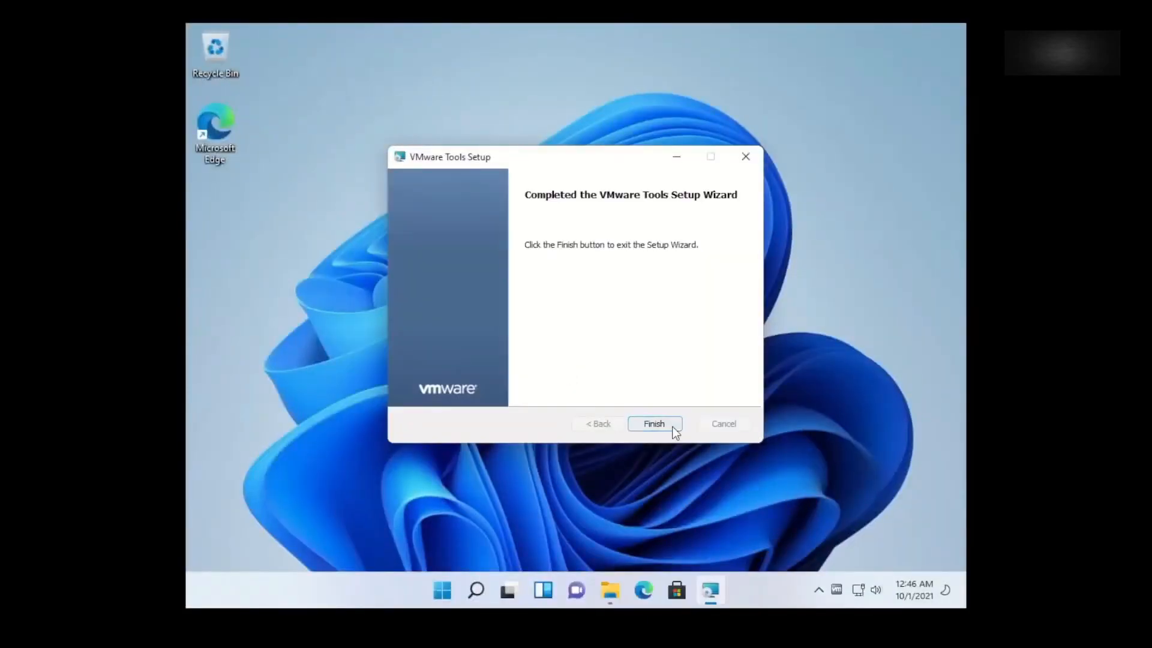
pyautogui.click(672, 427)
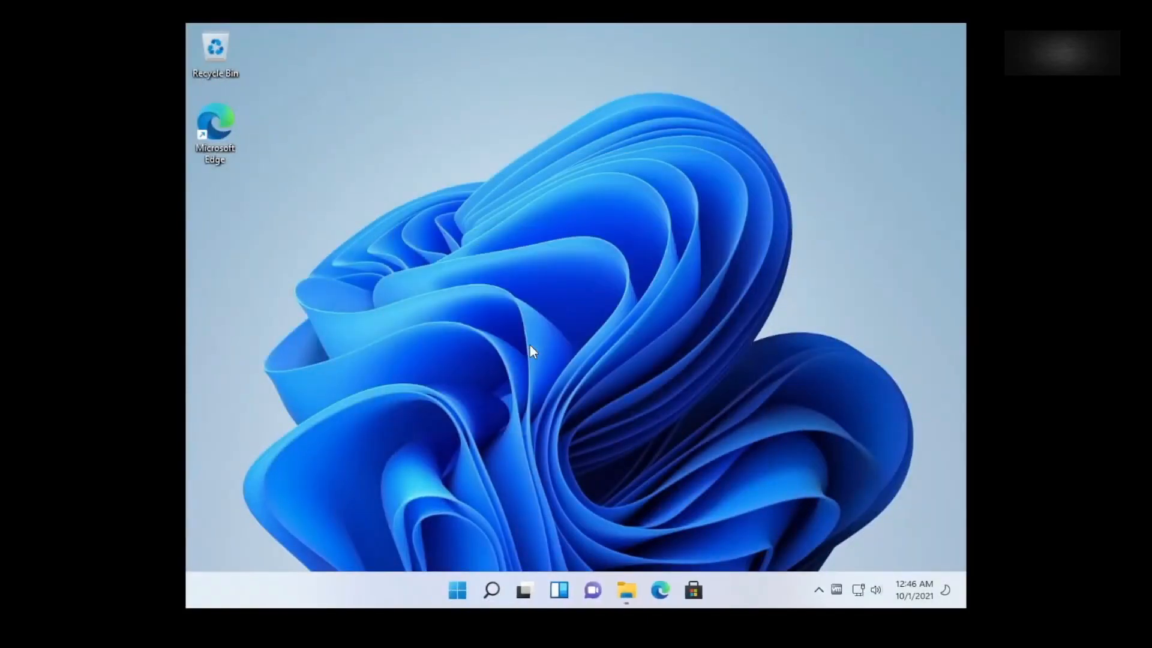